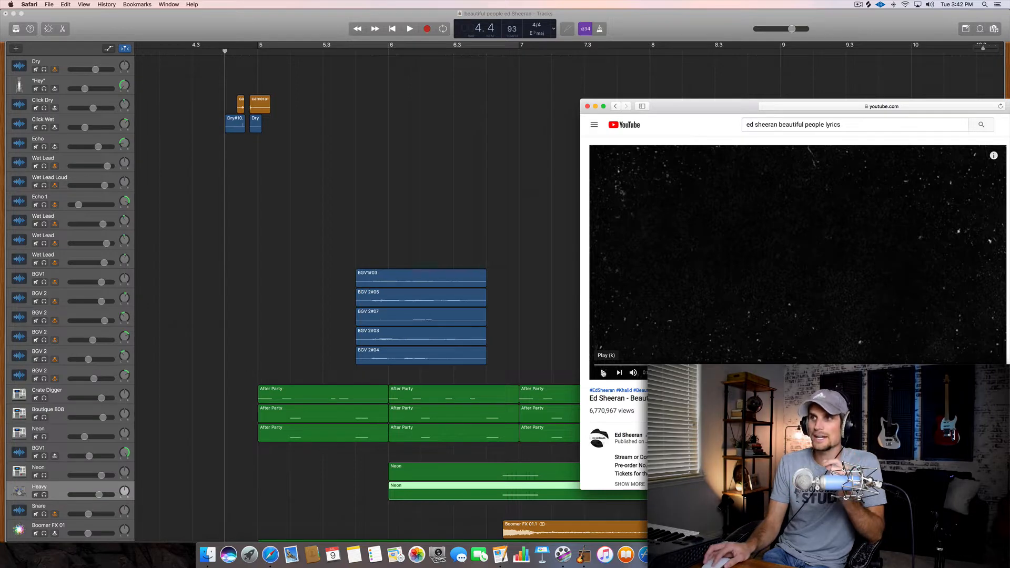
Play the opening of the Ed Sheeran "Beautiful People" reference video, rewind to the start and replay it
click(603, 373)
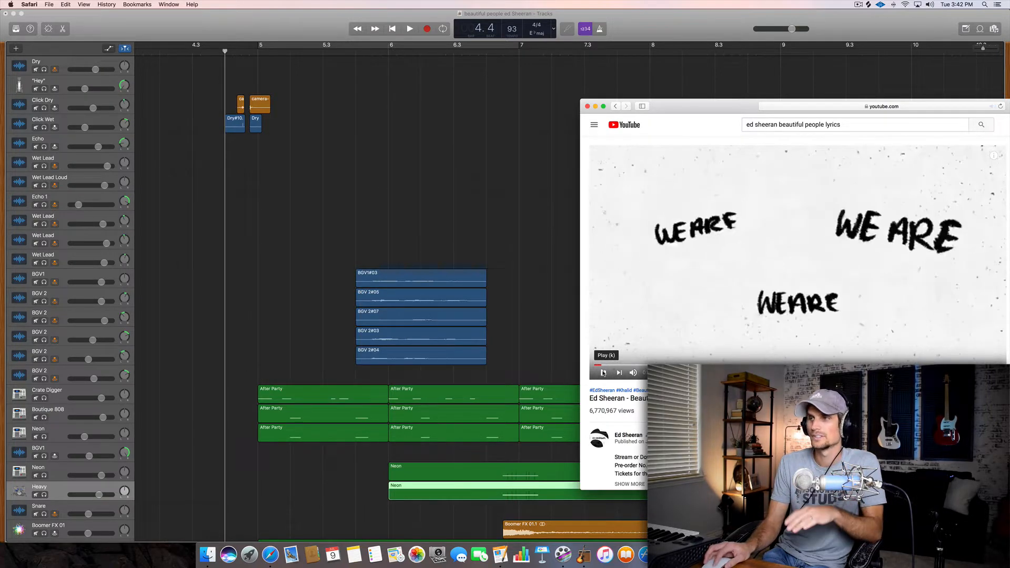
click(603, 373)
click(593, 365)
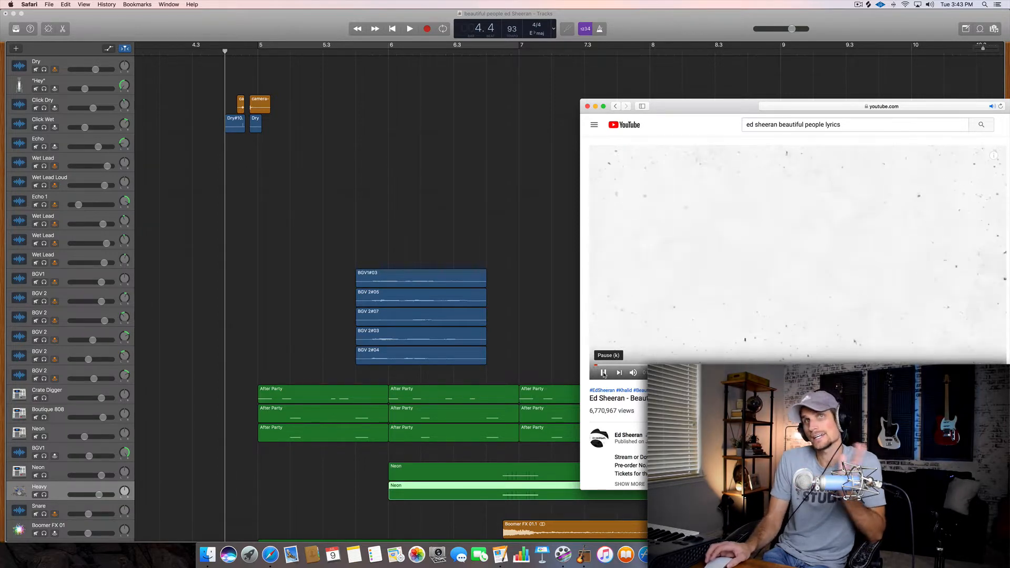
click(603, 373)
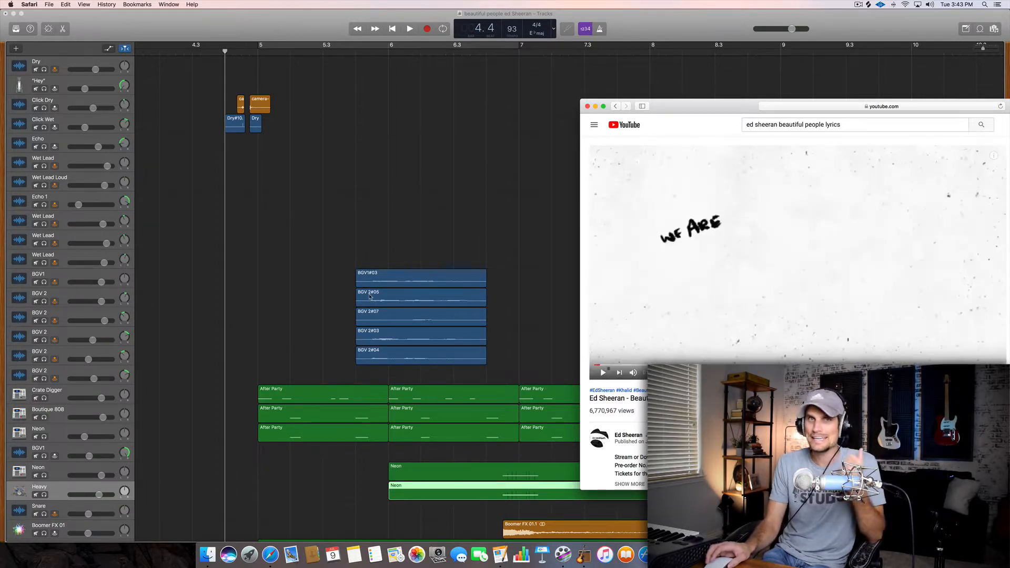
Switch to GarageBand, solo the Click Dry track and play its camera clicks from just before bar 5
click(272, 200)
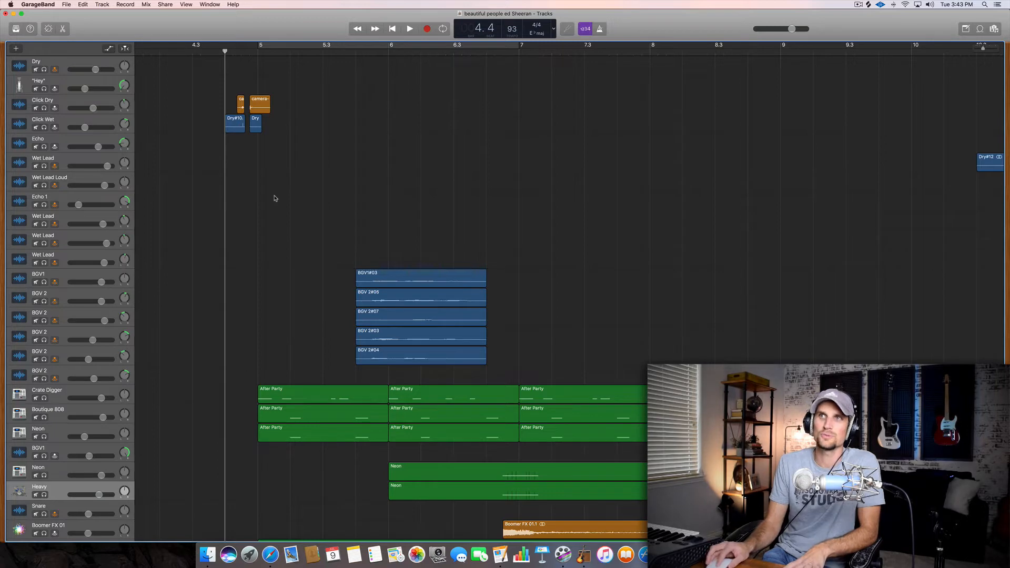
click(233, 52)
scroll(239, 95, left, 1)
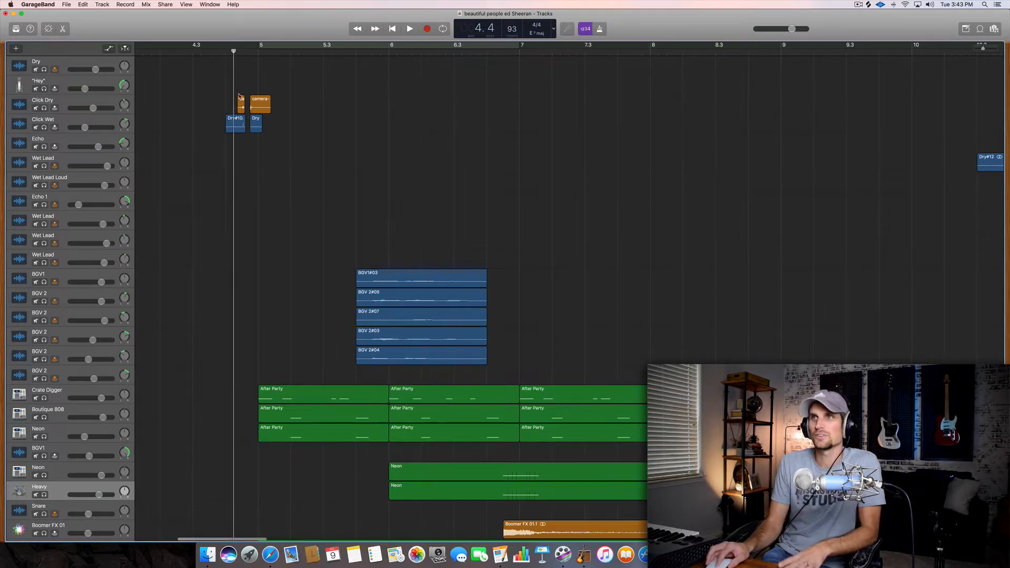
click(44, 107)
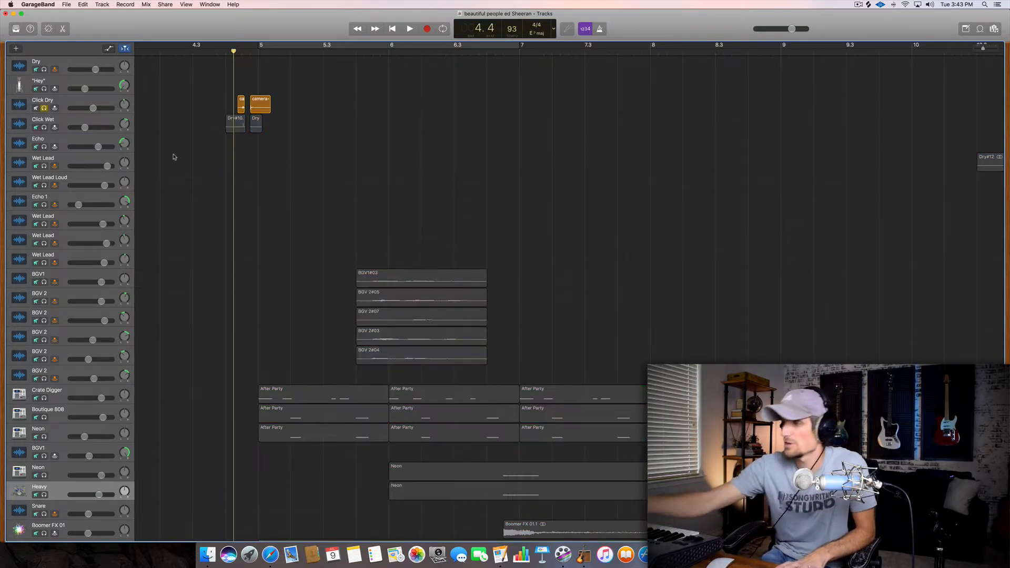
key(space)
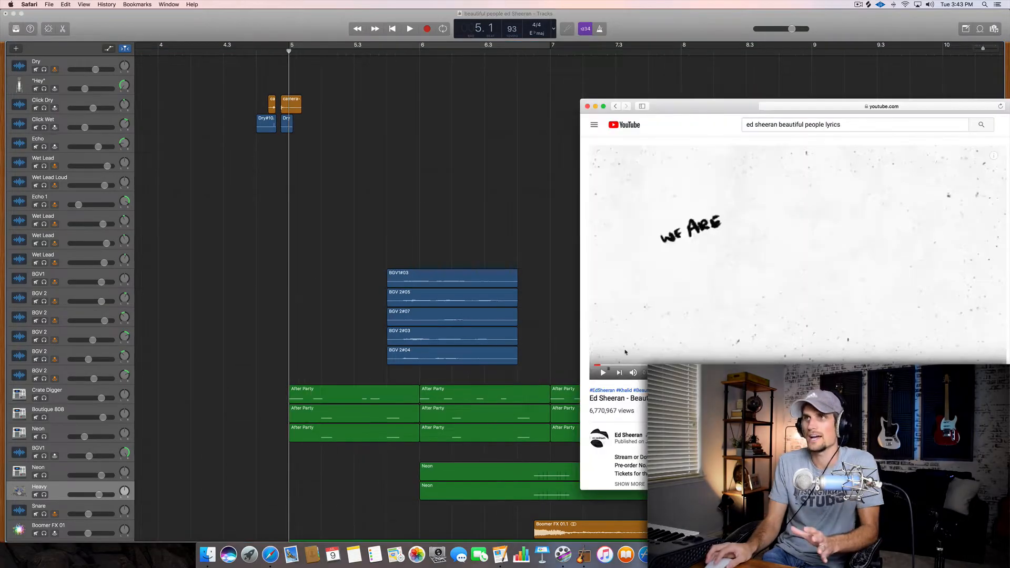
Replay the opening of the reference video, pause it and return to the GarageBand project
click(603, 372)
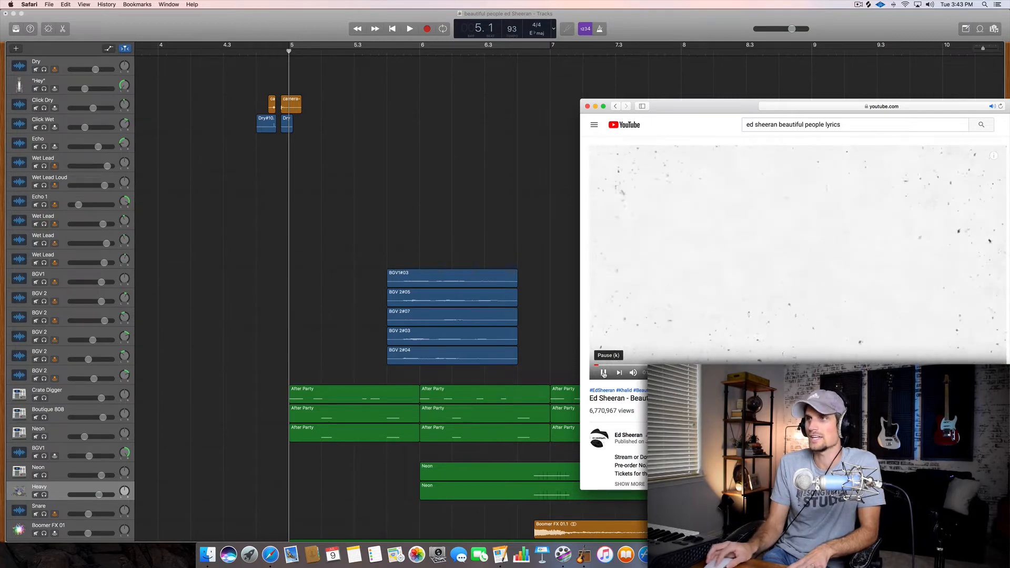
click(603, 373)
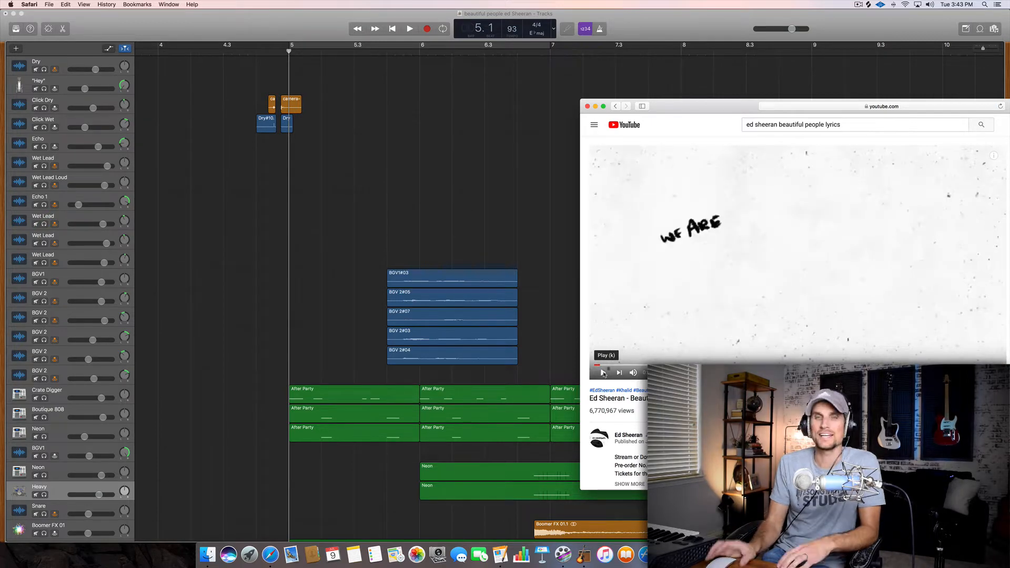
click(310, 208)
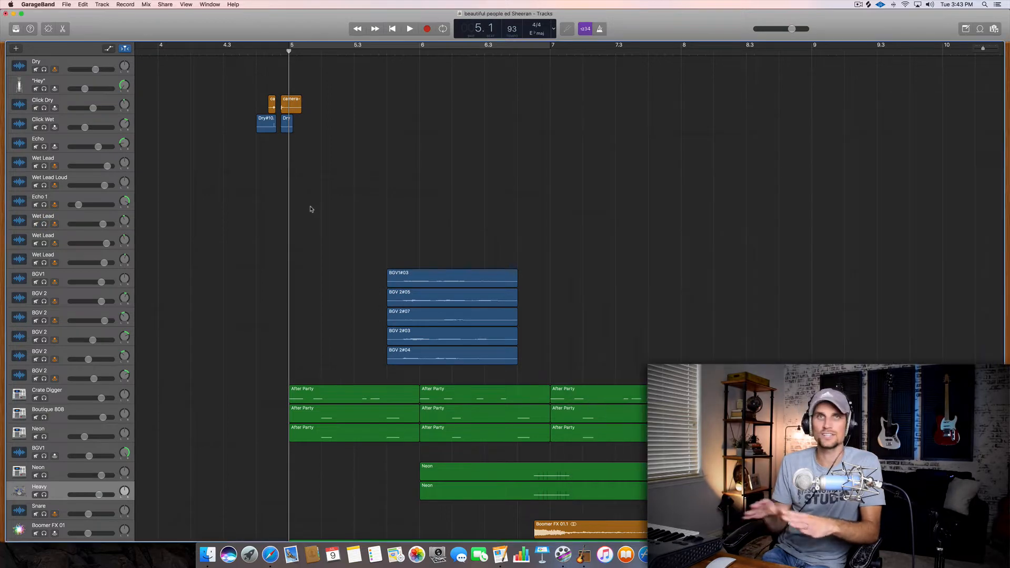
Solo the Crate Digger and Boutique 808 tracks and listen to them together from bar 5
scroll(211, 263, down, 3)
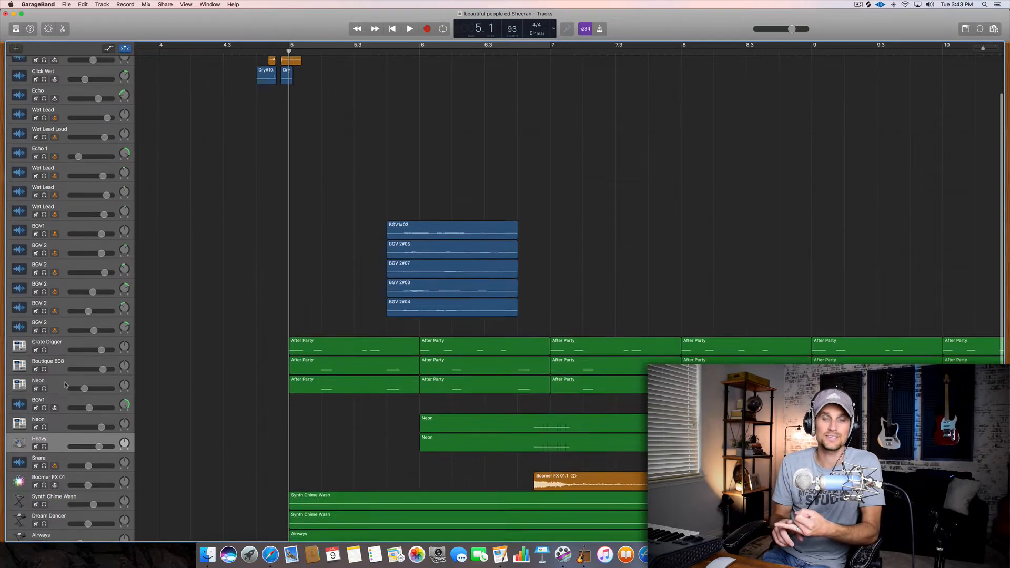
click(44, 338)
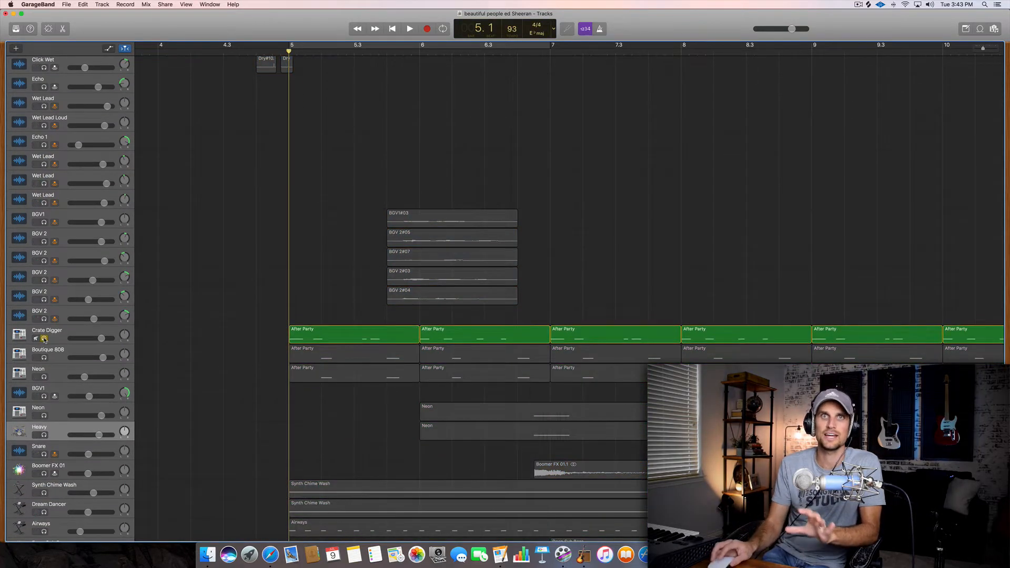
click(43, 358)
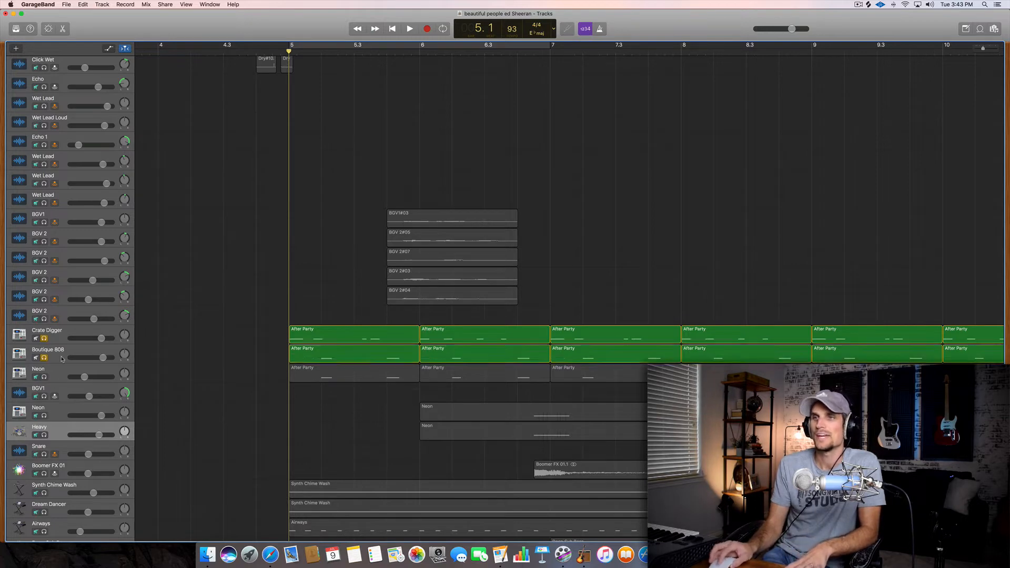
key(space)
scroll(177, 346, left, 2)
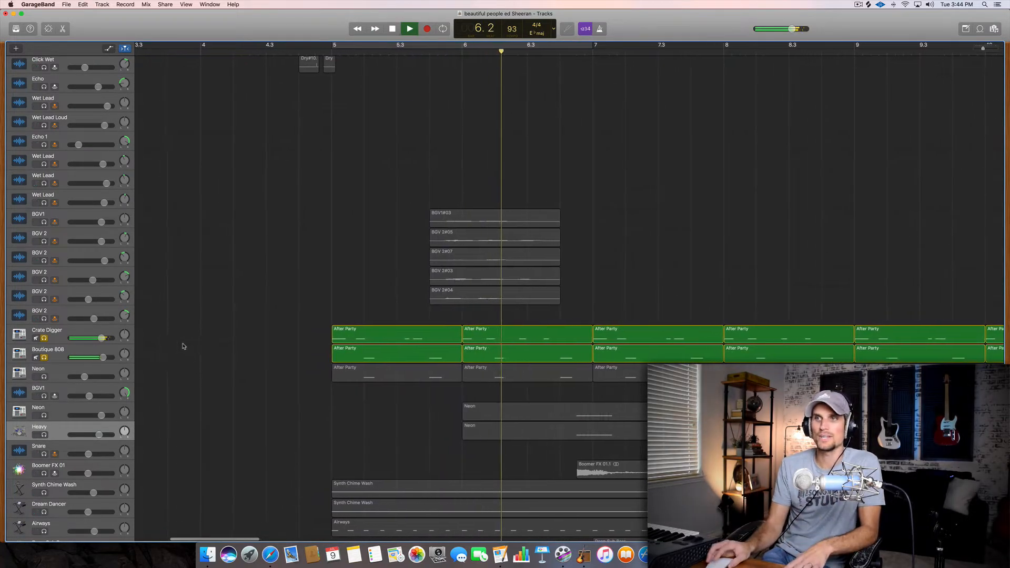
key(space)
Show the sound library for the Crate Digger track to examine its Electronic Drum Kit patch
click(65, 331)
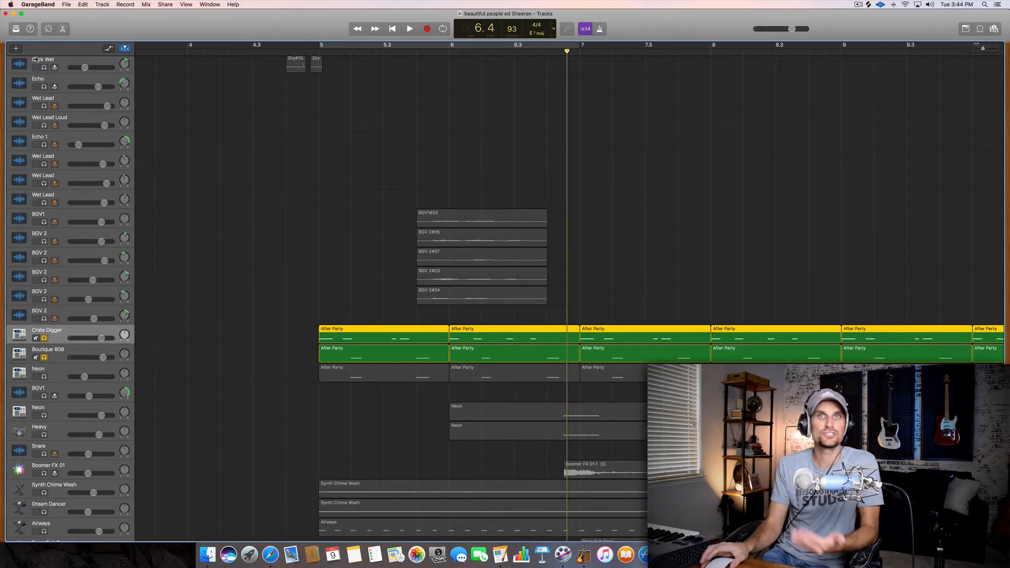
click(17, 28)
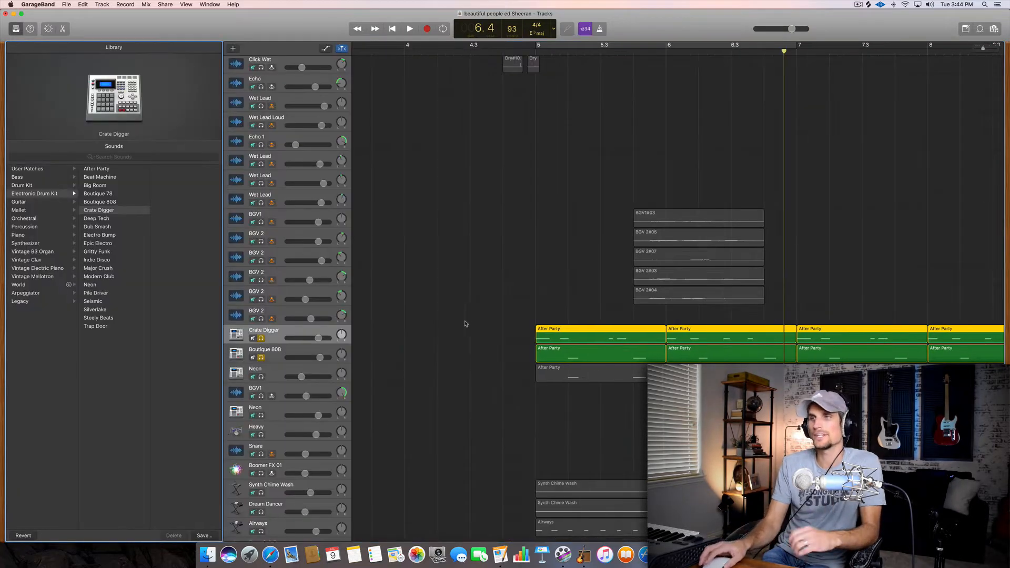
click(470, 323)
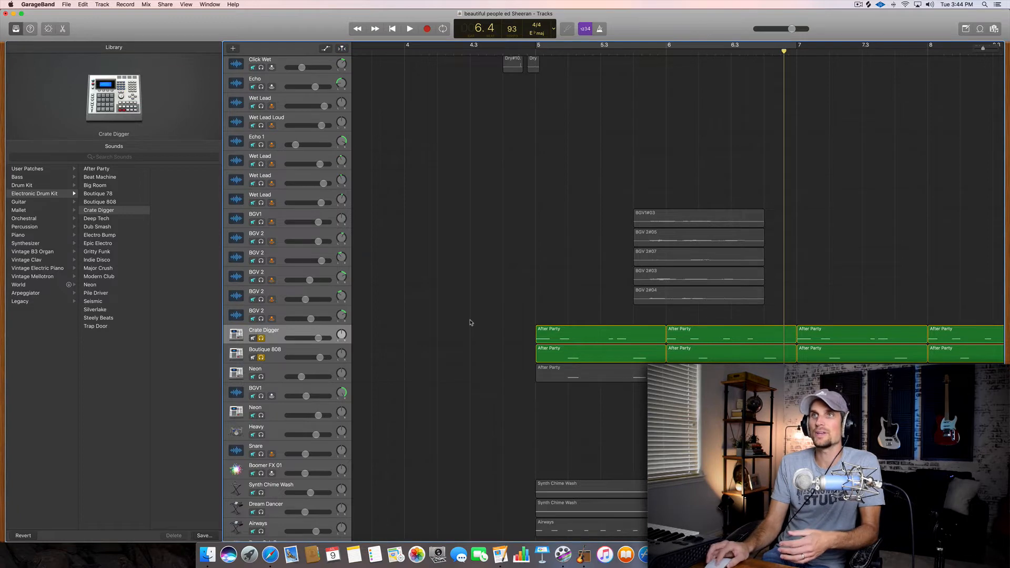
scroll(470, 323, right, 3)
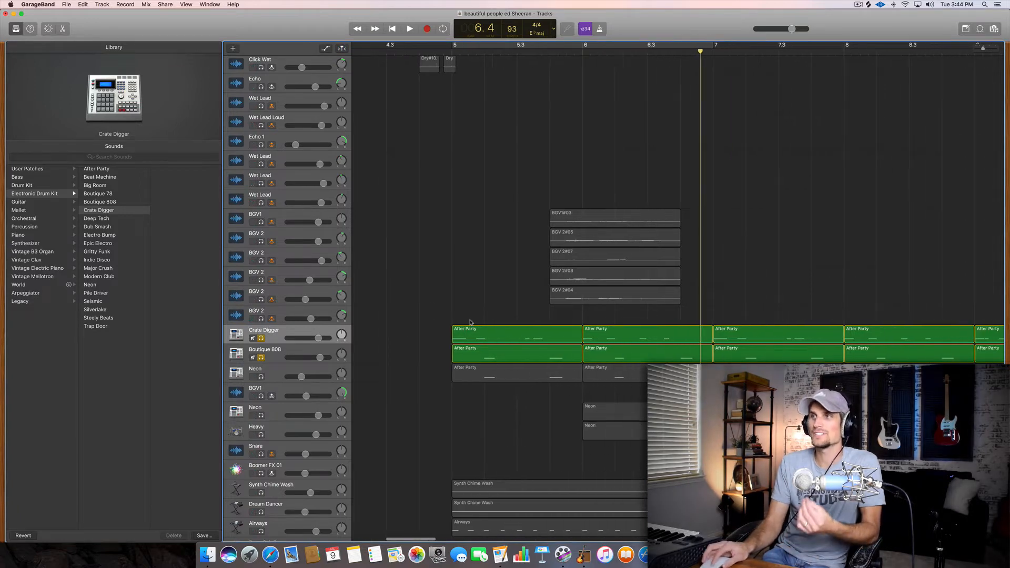
scroll(446, 315, down, 3)
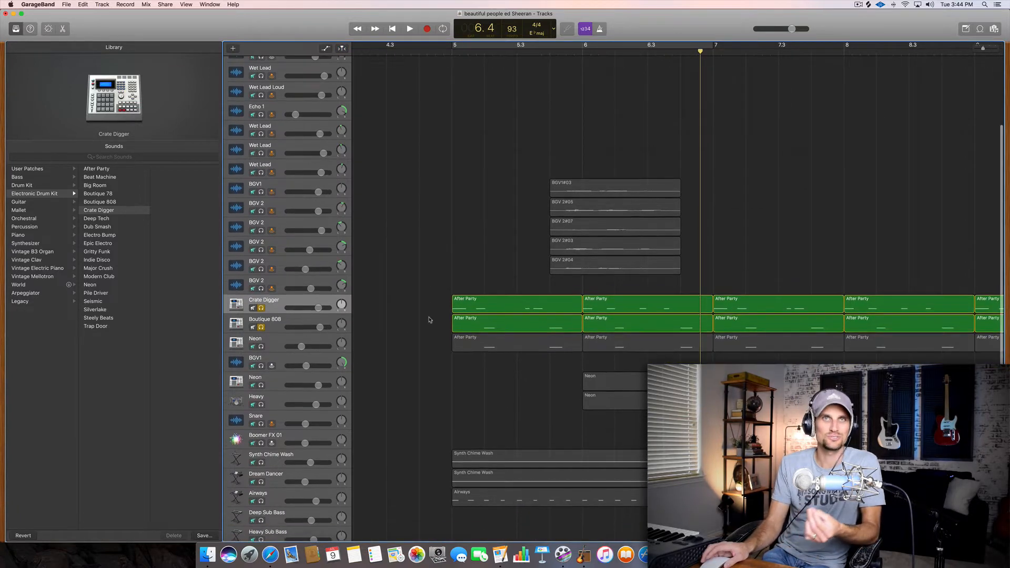
Take Boutique 808 out of solo and play only the Crate Digger beat from bar 5
click(472, 300)
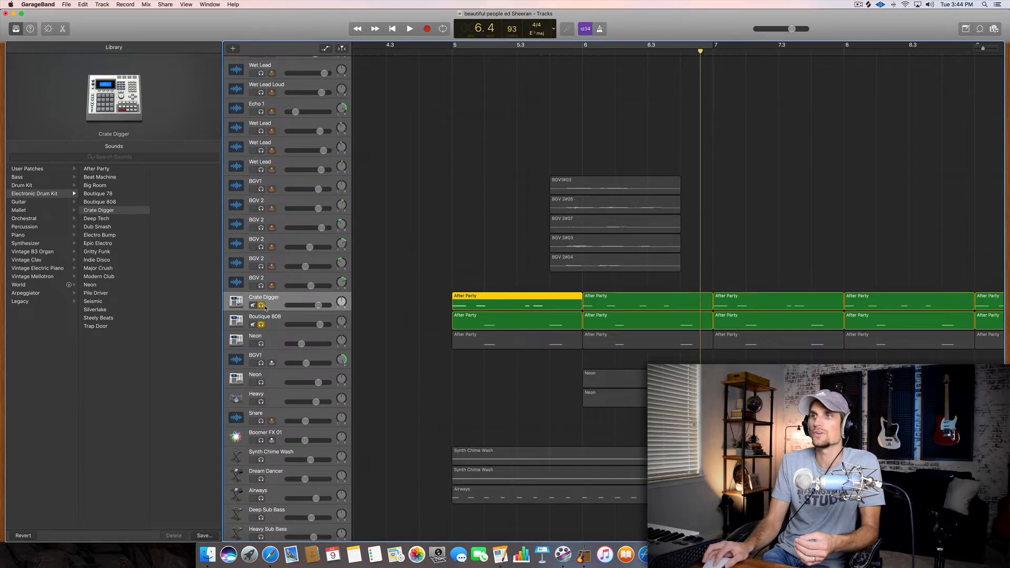
click(261, 325)
click(454, 46)
key(space)
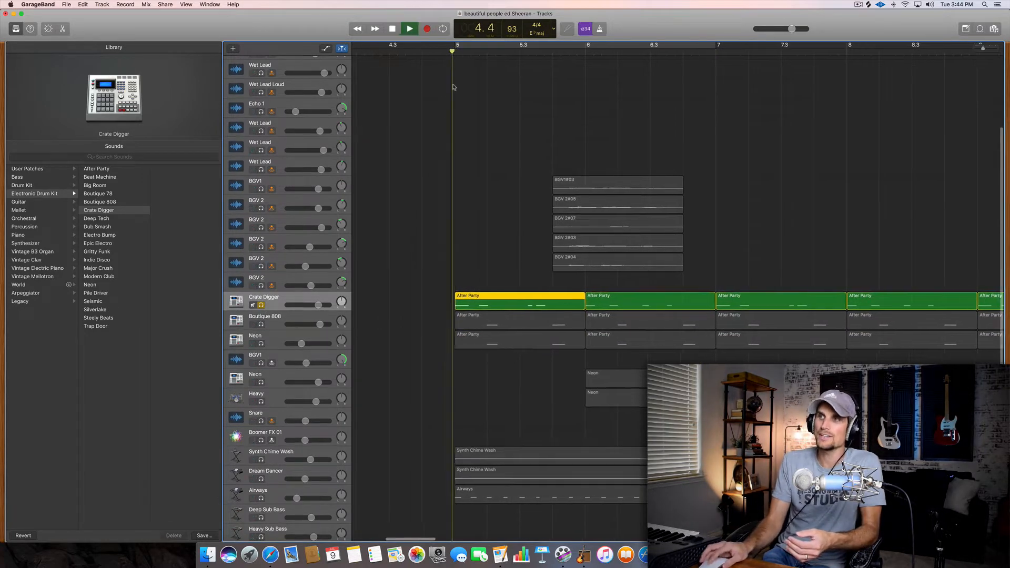
key(space)
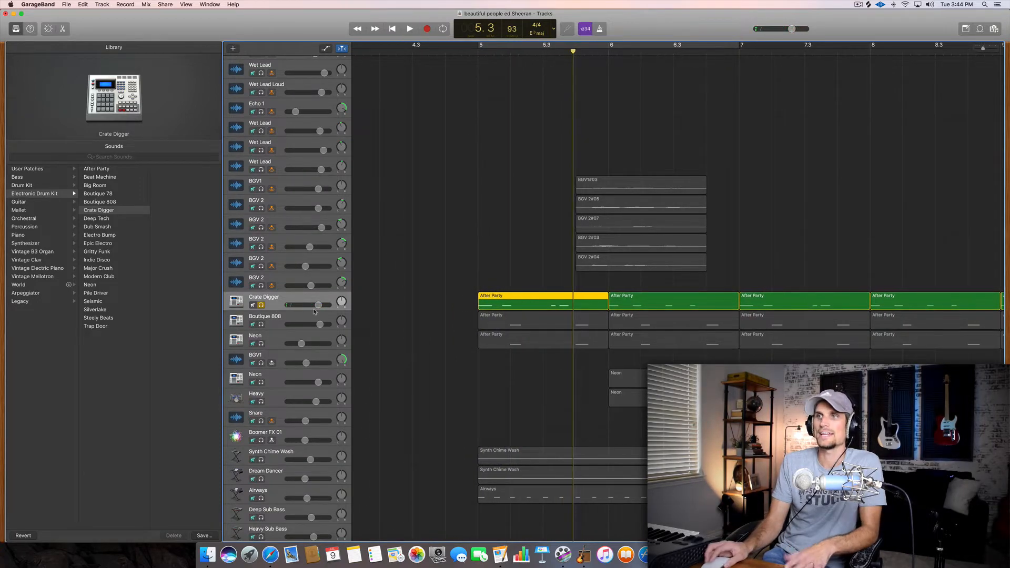
Move the solo from Crate Digger to Boutique 808 and play that track alone from bar 5
click(262, 305)
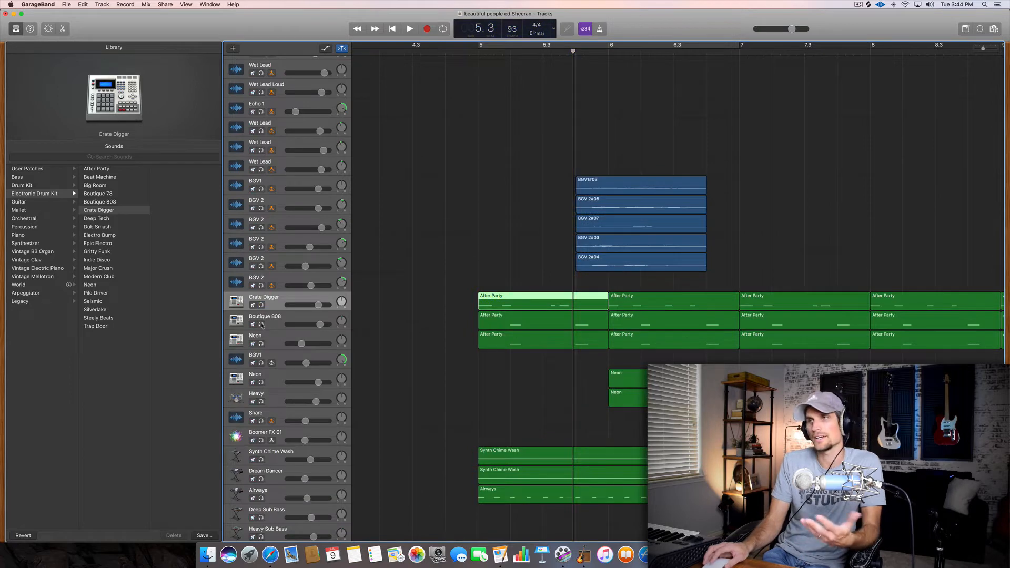
click(262, 325)
click(477, 53)
key(space)
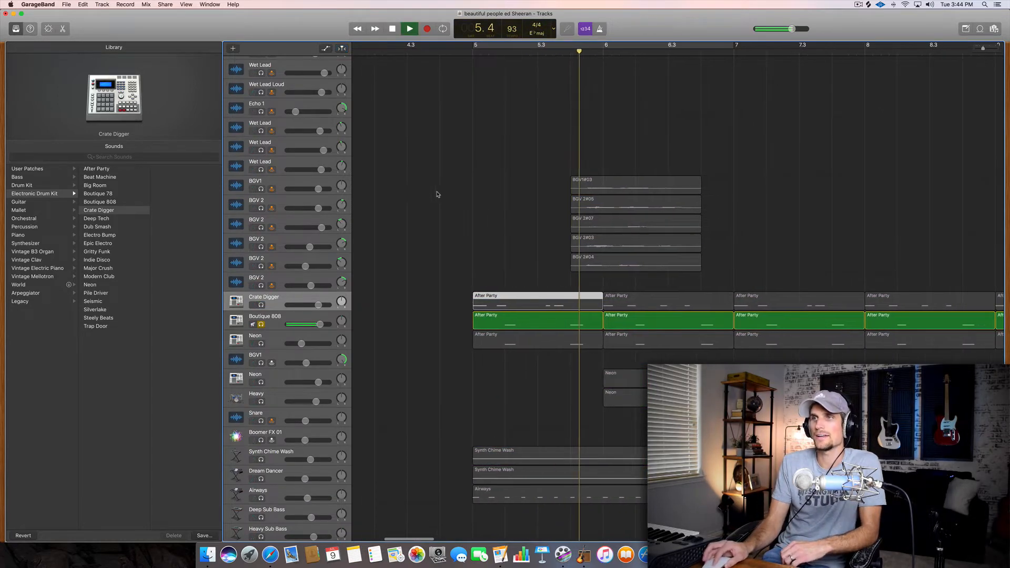
key(space)
Play the soloed Boutique 808 and Neon tracks together, and add Crate Digger back to the solo group
key(space)
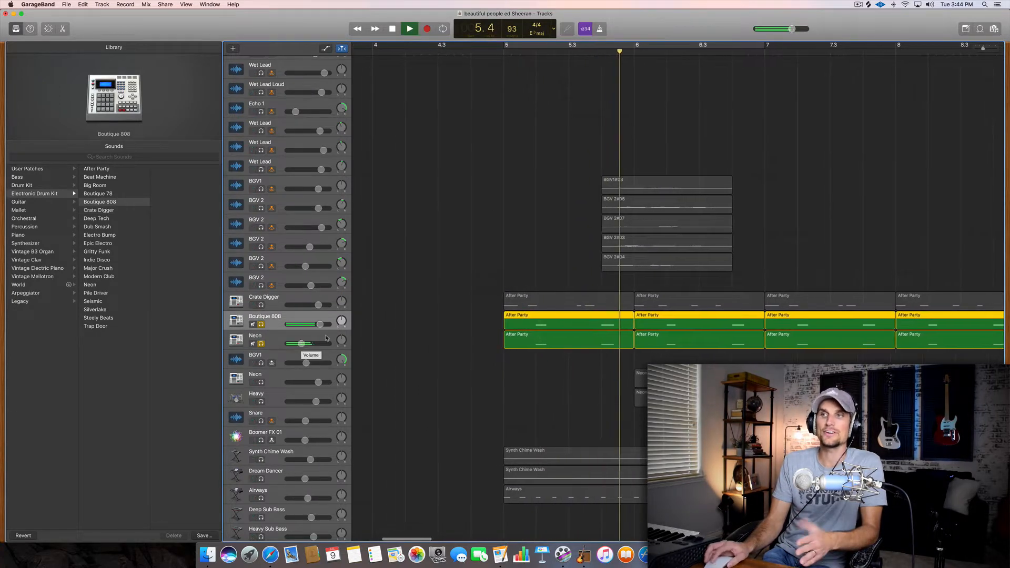
key(space)
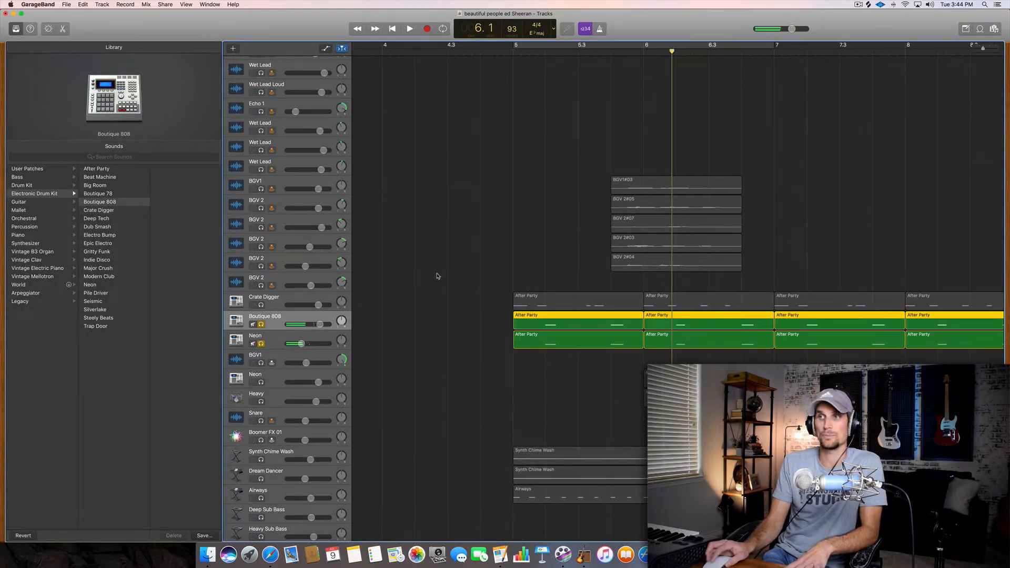
scroll(435, 267, right, 5)
scroll(435, 267, down, 1)
click(261, 288)
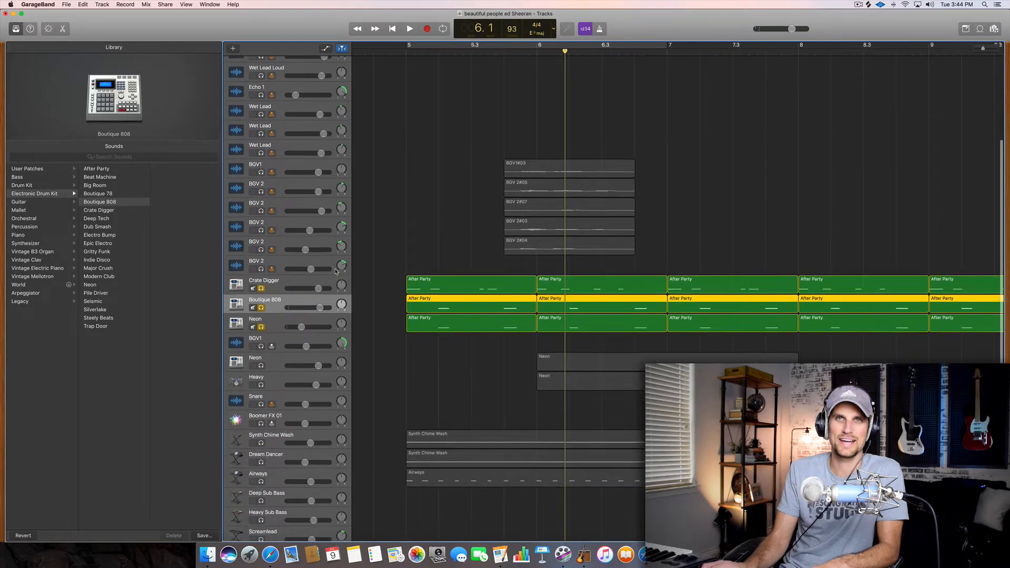
scroll(335, 272, down, 1)
Switch to the YouTube video in Safari and play its intro for comparison with the drum tracks
key(super+Tab)
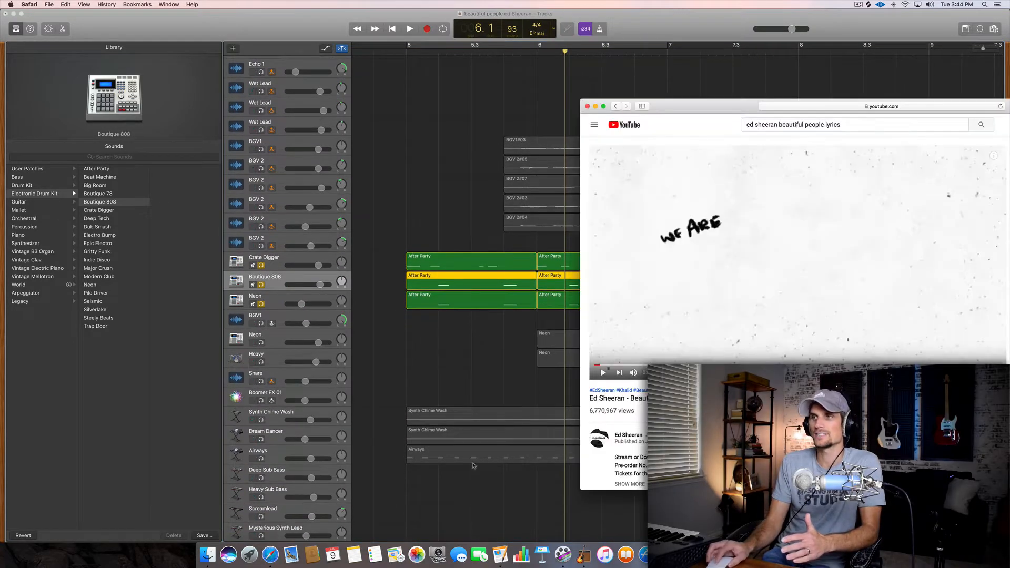
click(604, 373)
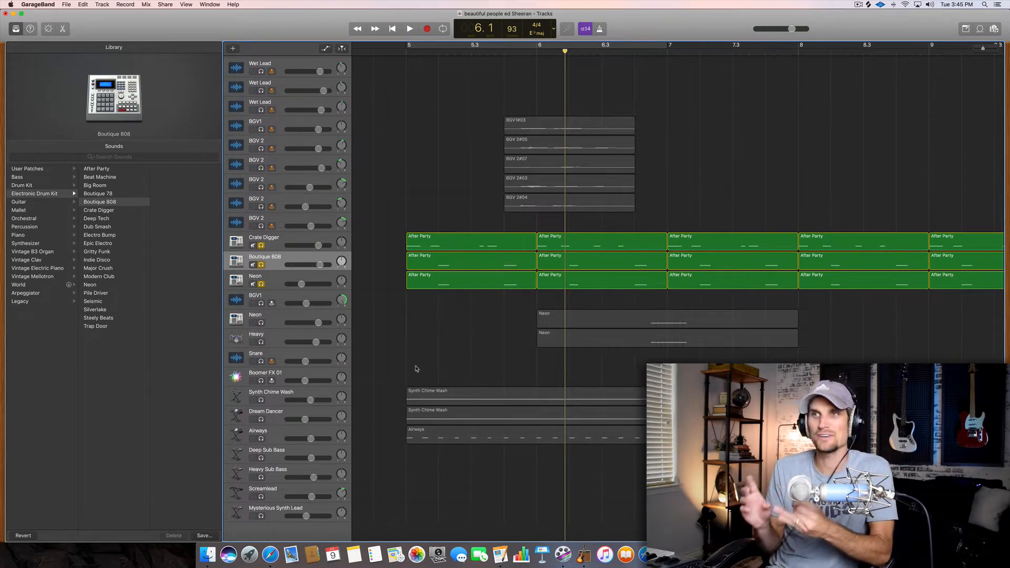
Clear the drum solos and listen to Synth Chime Wash, adding the Dream Dancer and Airways tracks to the solo group
click(263, 284)
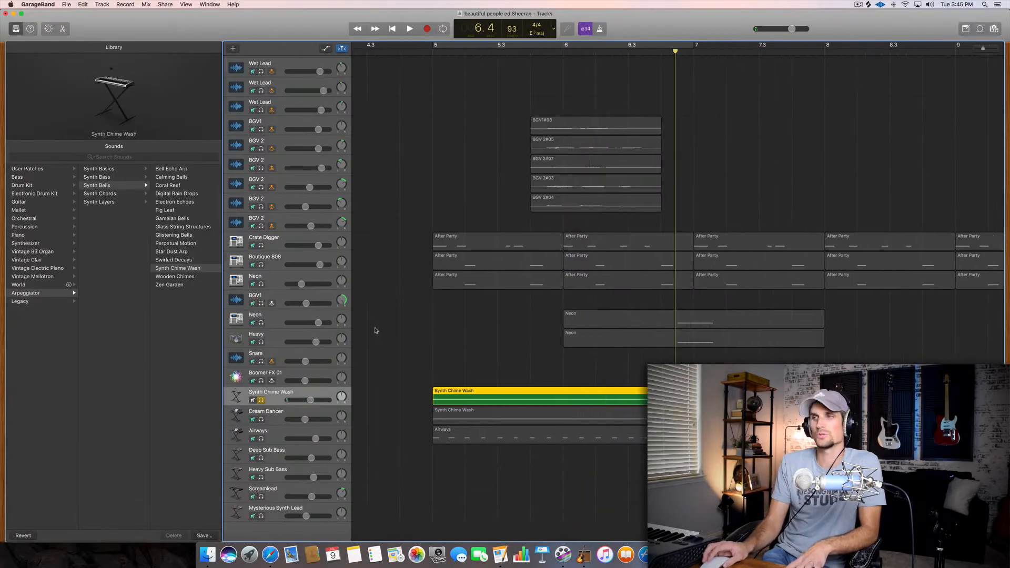
click(261, 420)
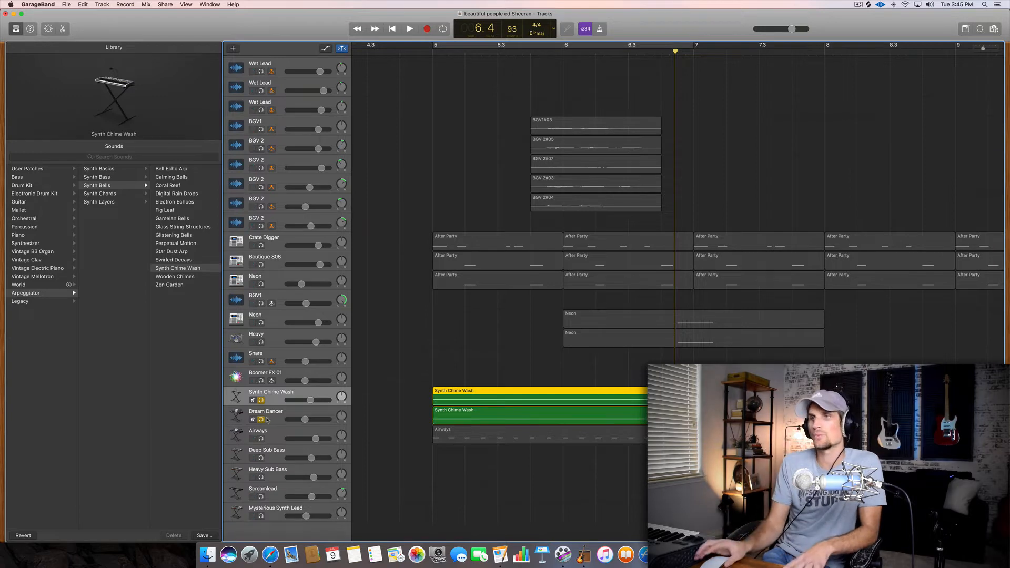
click(267, 419)
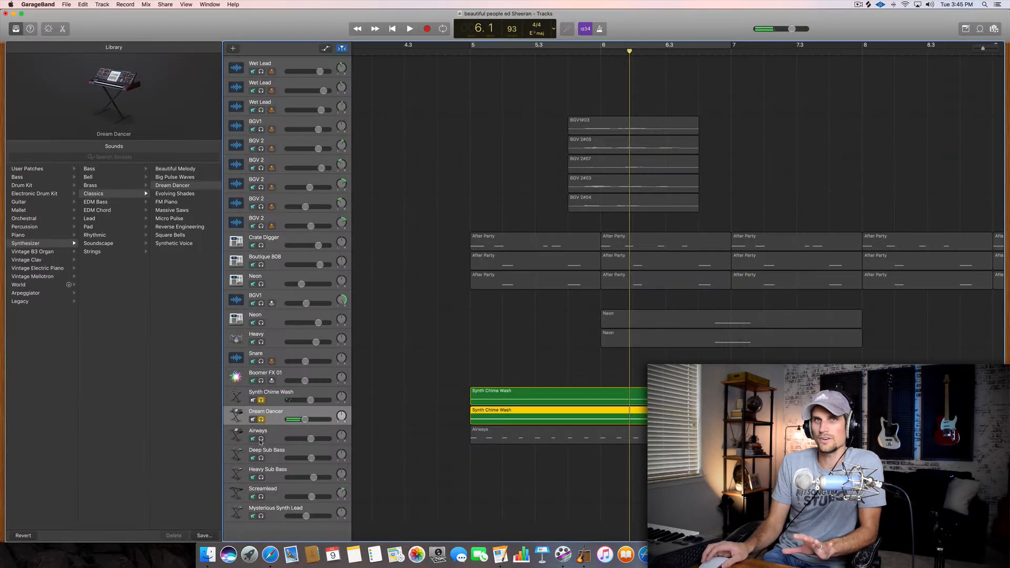
click(261, 440)
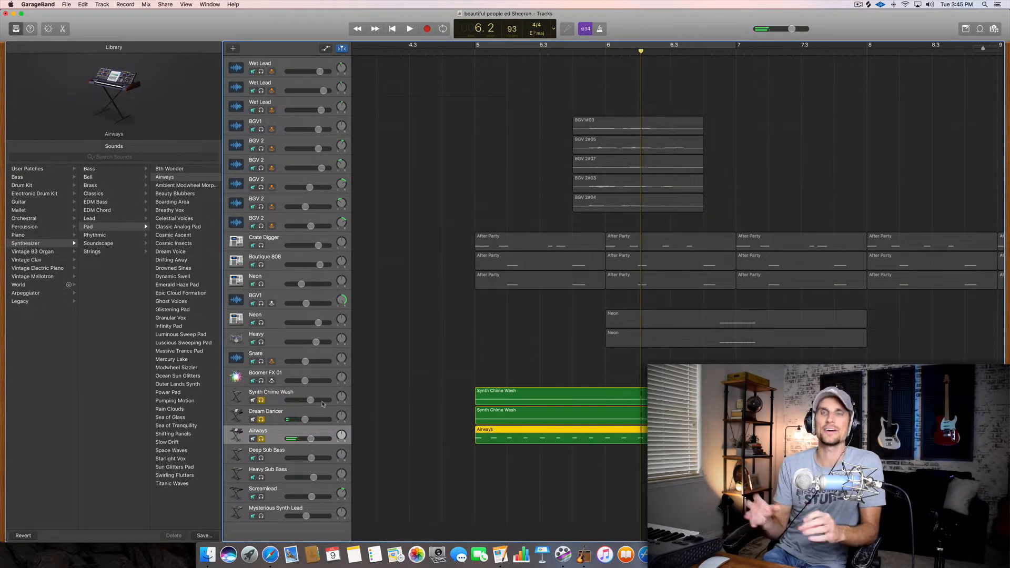
key(space)
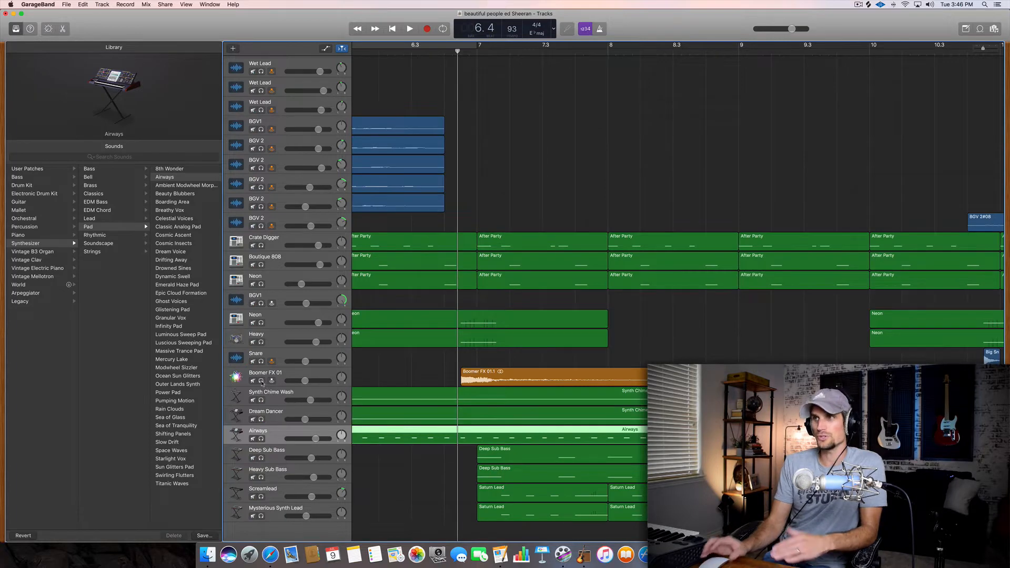
Switch to the original song's video in Safari and play it for comparison with the remake
click(261, 381)
click(262, 381)
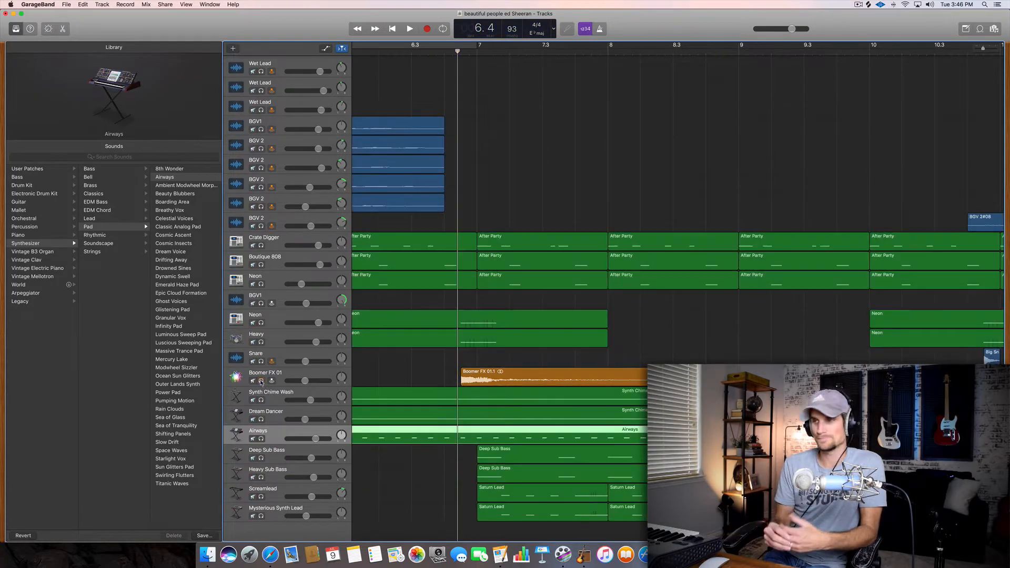
click(279, 561)
click(603, 373)
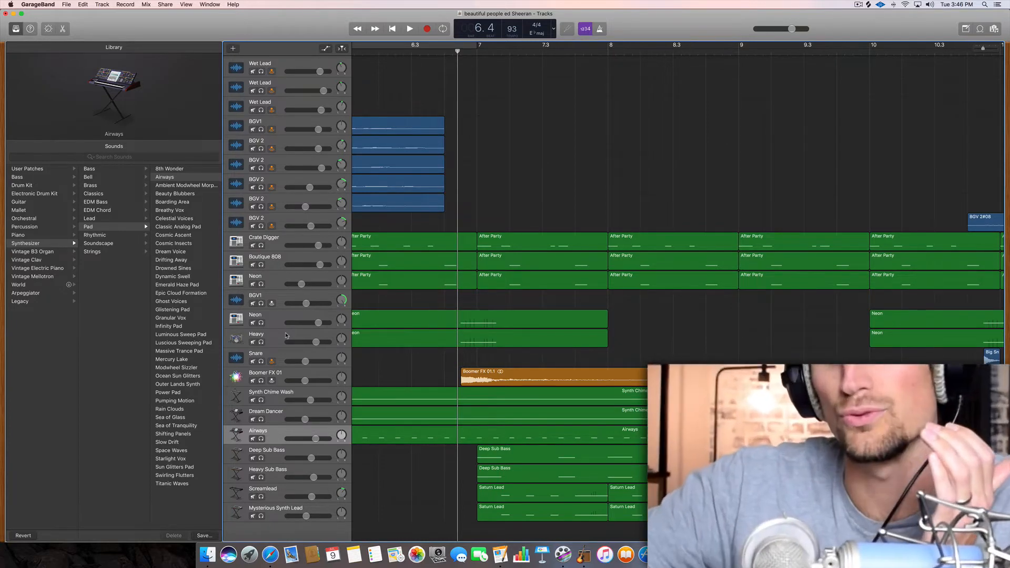
Solo the Heavy track and the Neon track above it, play them together around bar 7, and clear both solos
click(262, 343)
click(262, 322)
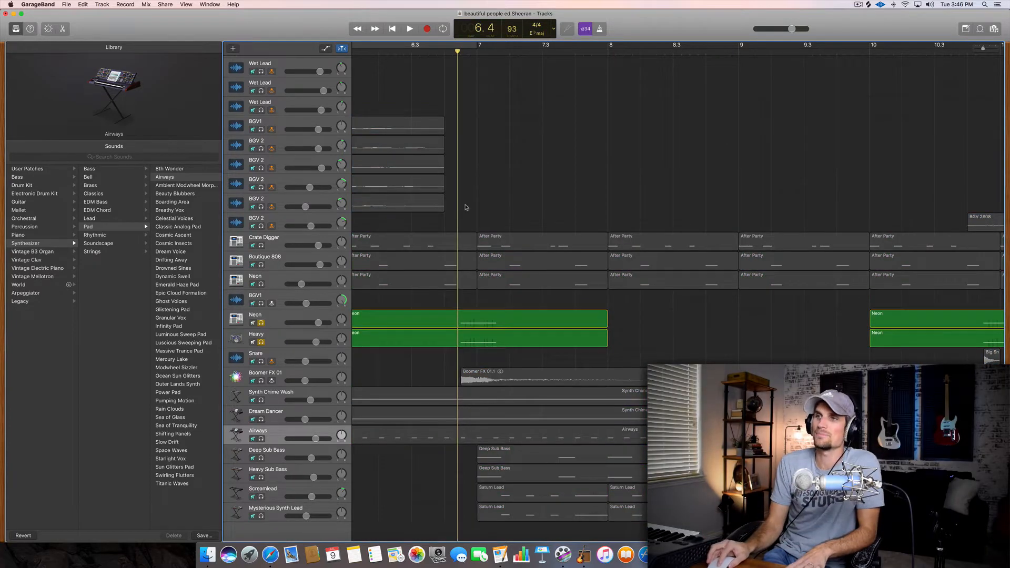
key(space)
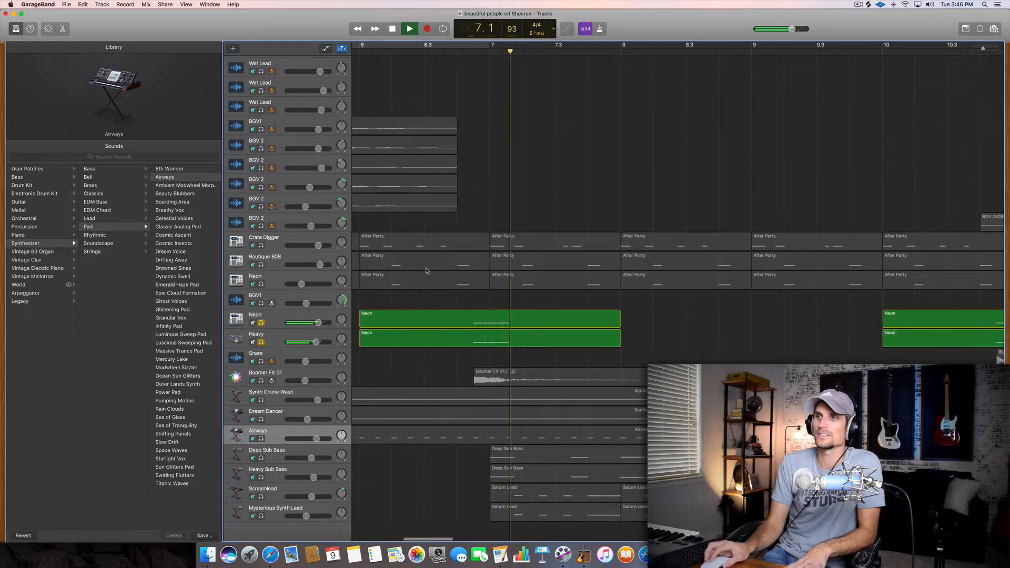
key(space)
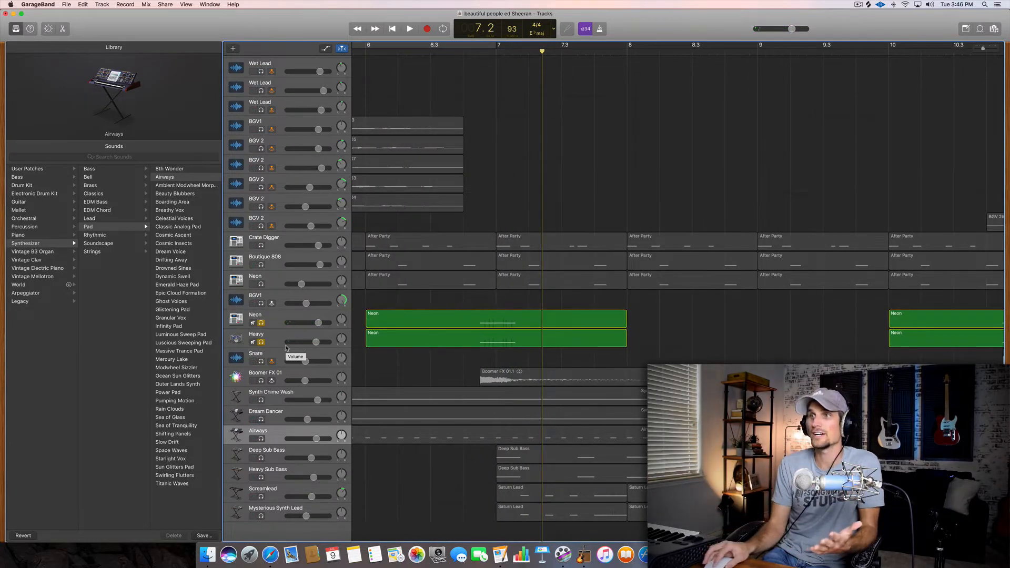
click(260, 342)
click(261, 322)
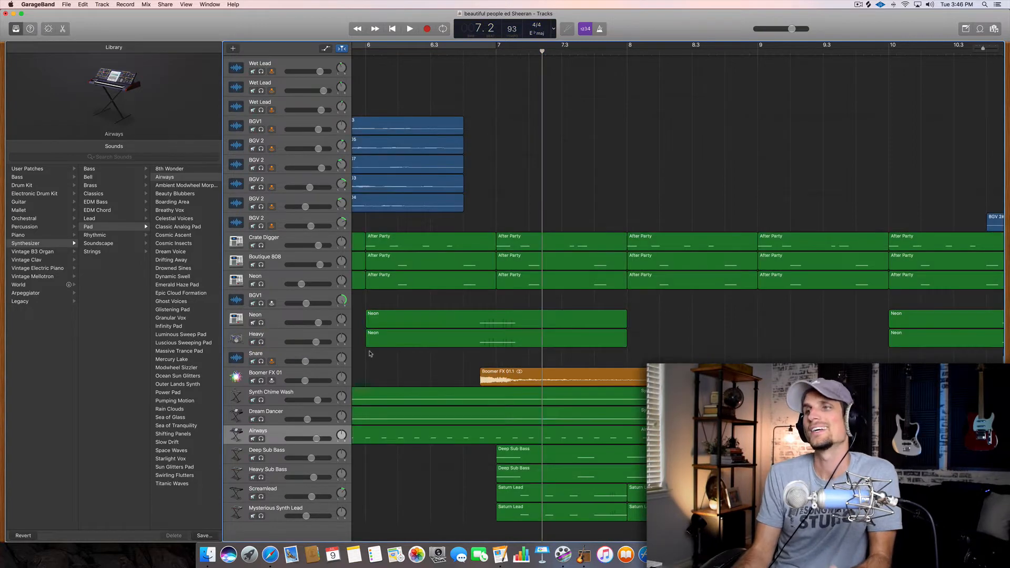
Select the Boomer FX 01 track and search the Apple Loops for "boom"
click(286, 376)
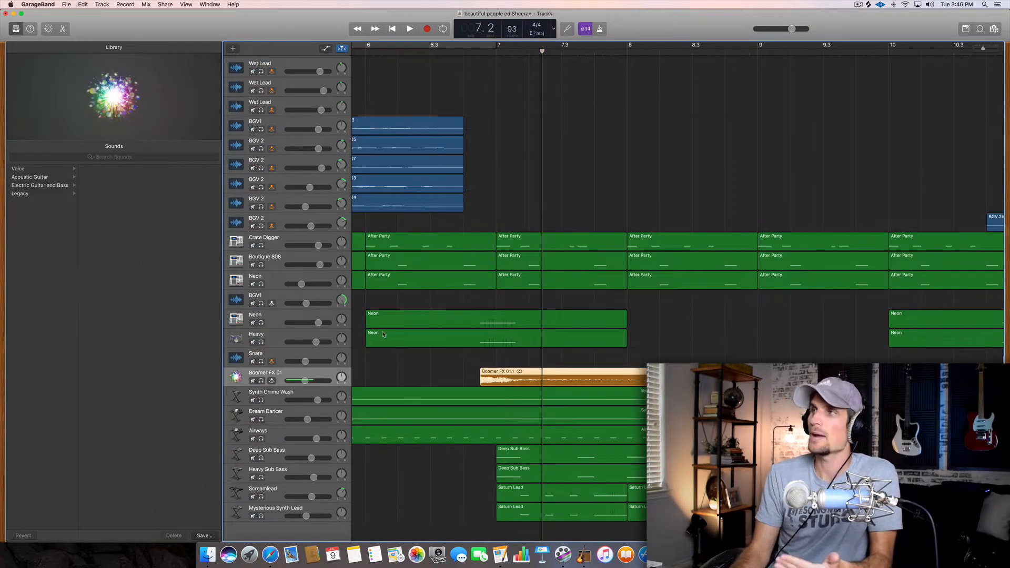
click(979, 29)
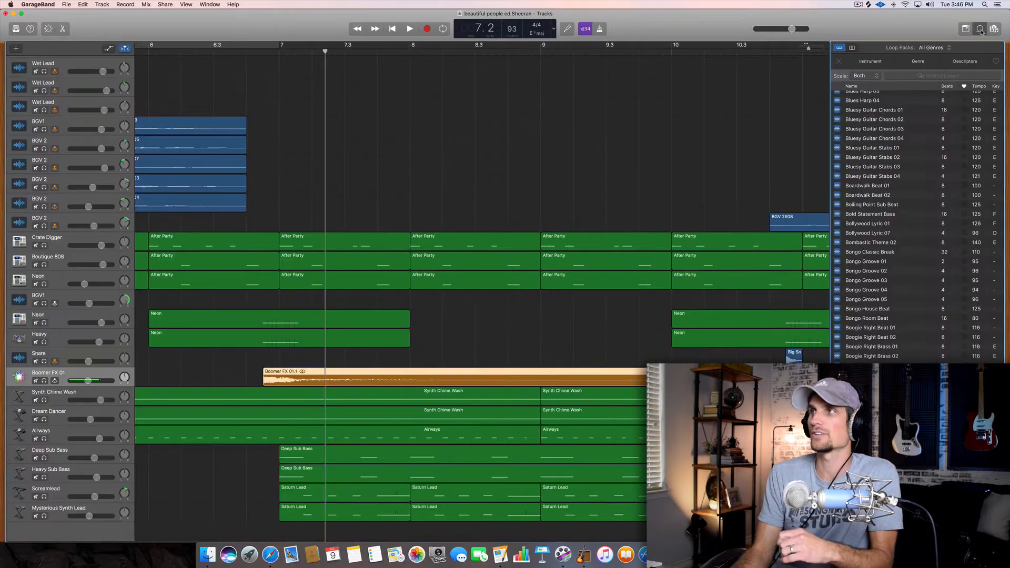
text(boom)
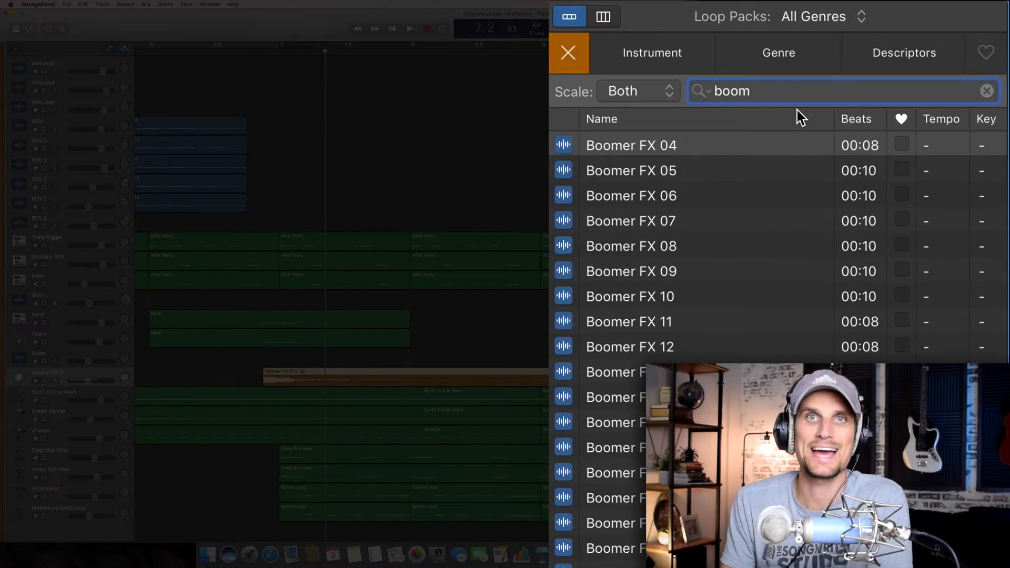
Preview the Boomer FX 04, 01, 02 and 03 loops from the search results
click(563, 146)
scroll(566, 174, up, 4)
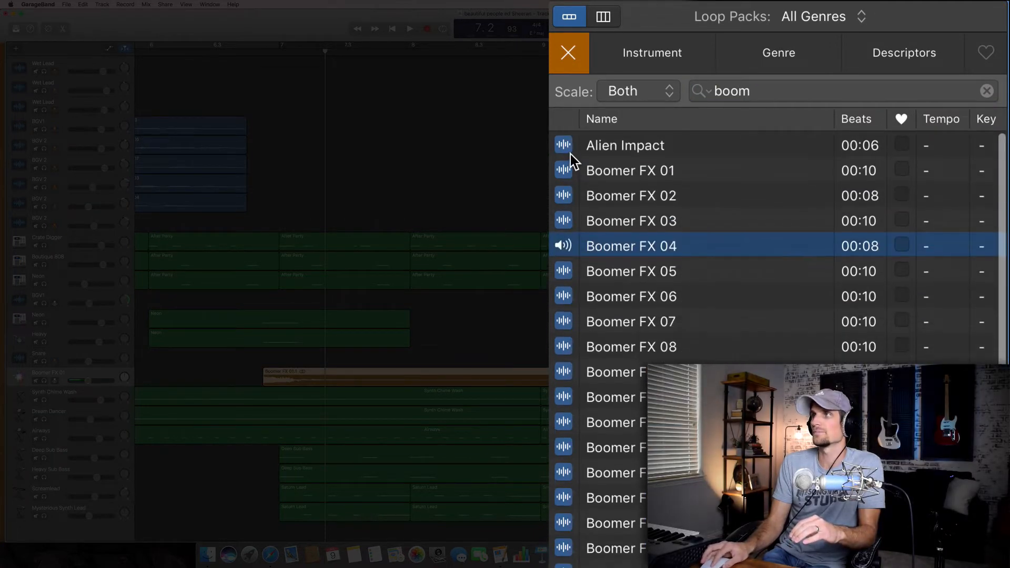
click(562, 172)
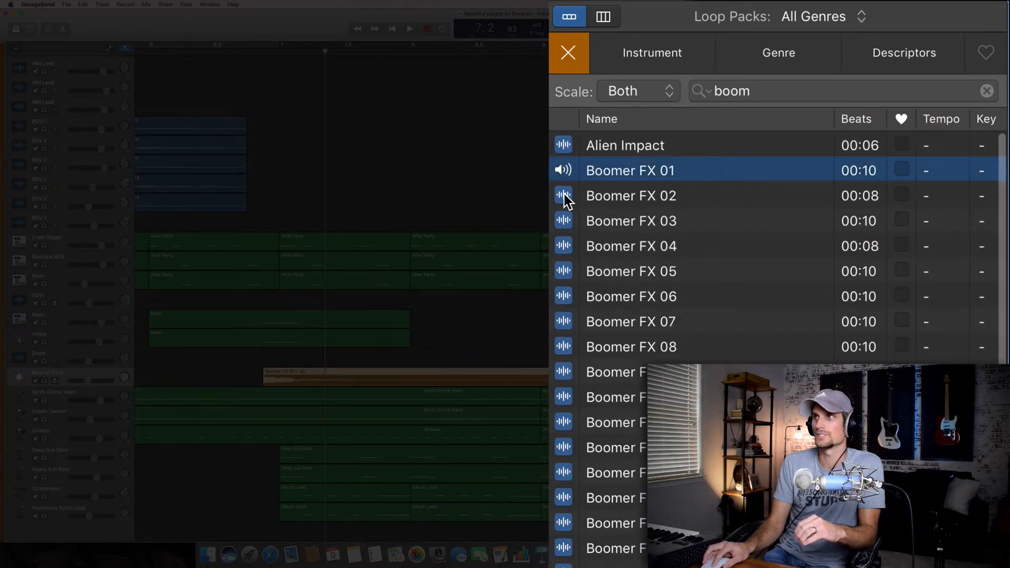
click(563, 196)
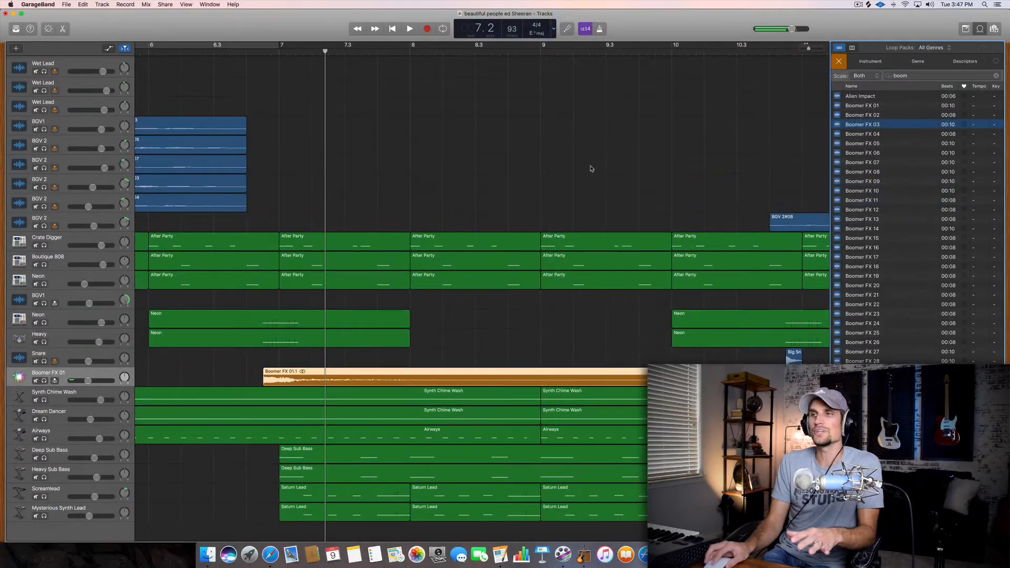
Solo Boomer FX 01, Heavy and the Neon track above it, play them from just before bar 7, and clear the solos
scroll(548, 162, left, 2)
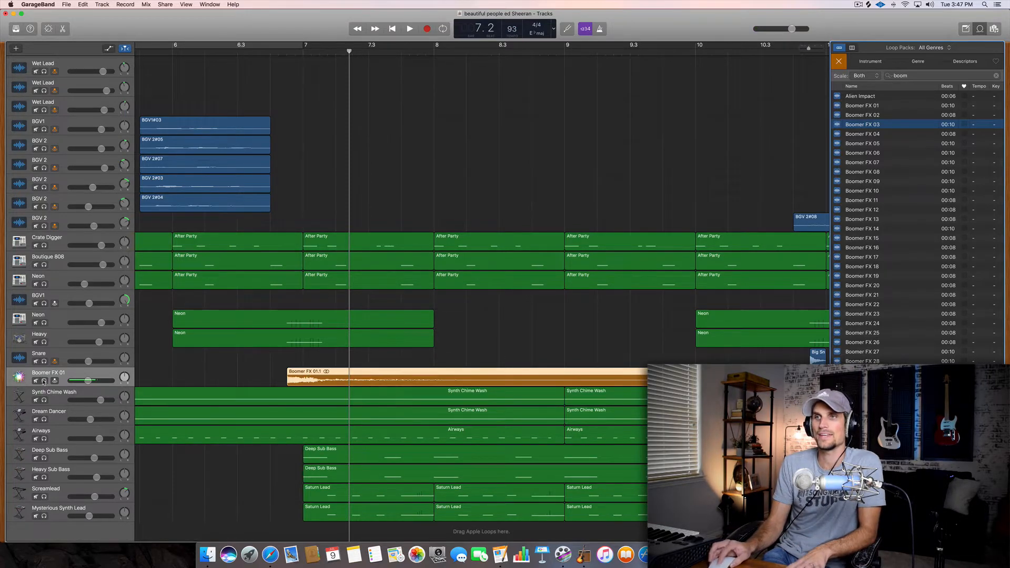
click(44, 380)
click(44, 342)
click(44, 322)
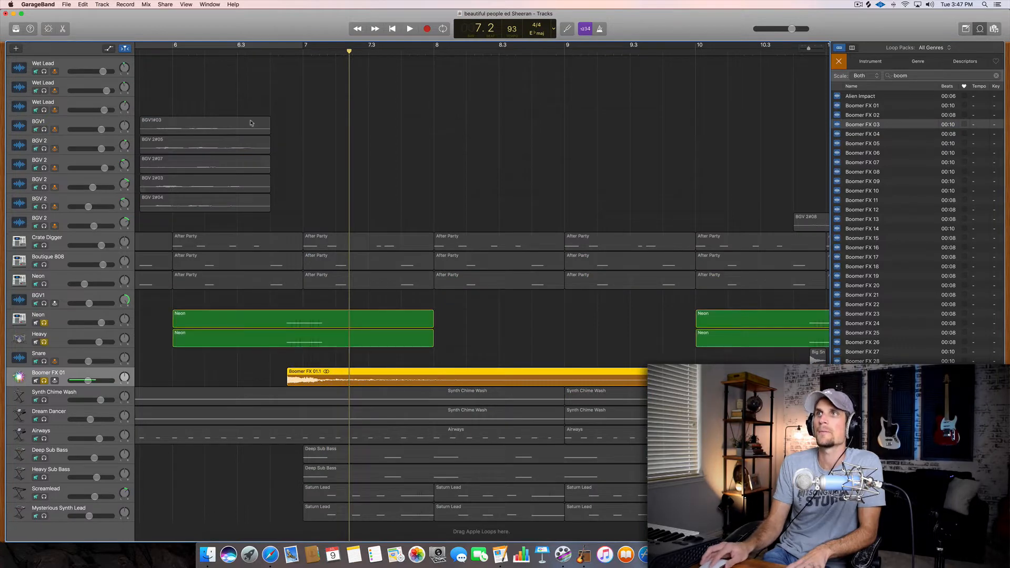
click(284, 53)
key(space)
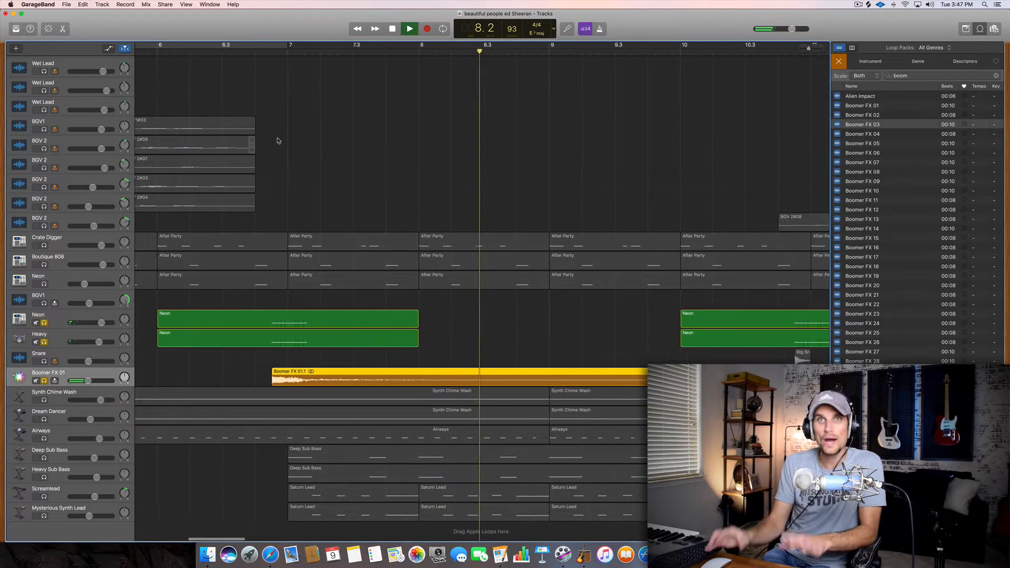
key(space)
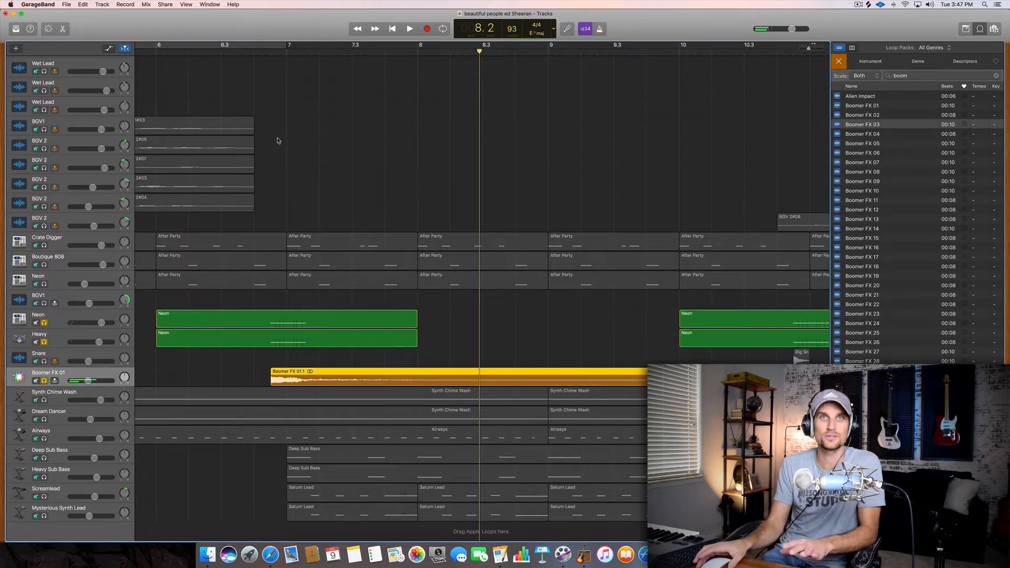
click(43, 381)
click(44, 342)
click(44, 323)
Play the full arrangement with all tracks from bar 5 into bar 8
scroll(283, 164, left, 4)
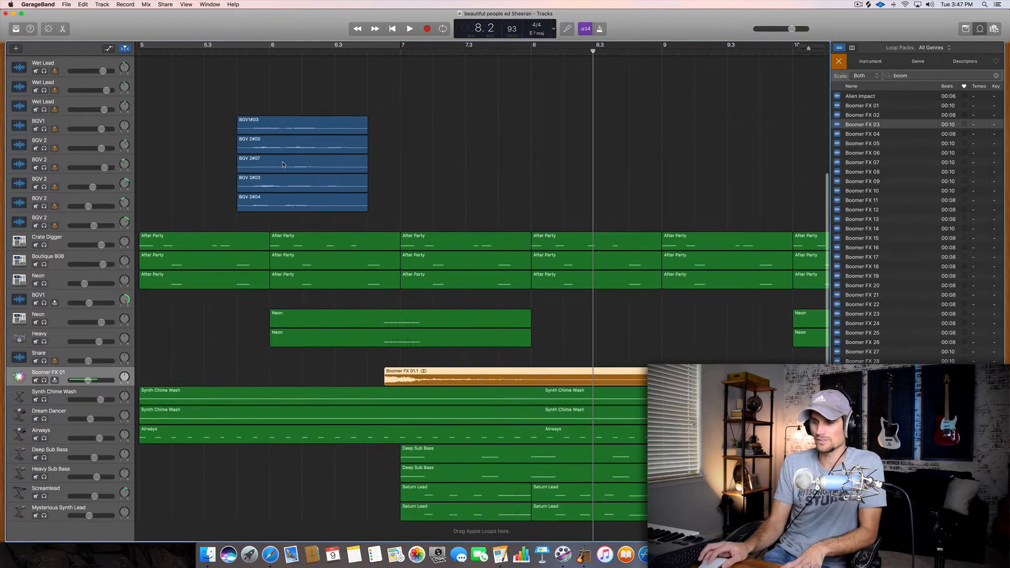
scroll(283, 164, right, 5)
scroll(282, 165, right, 1)
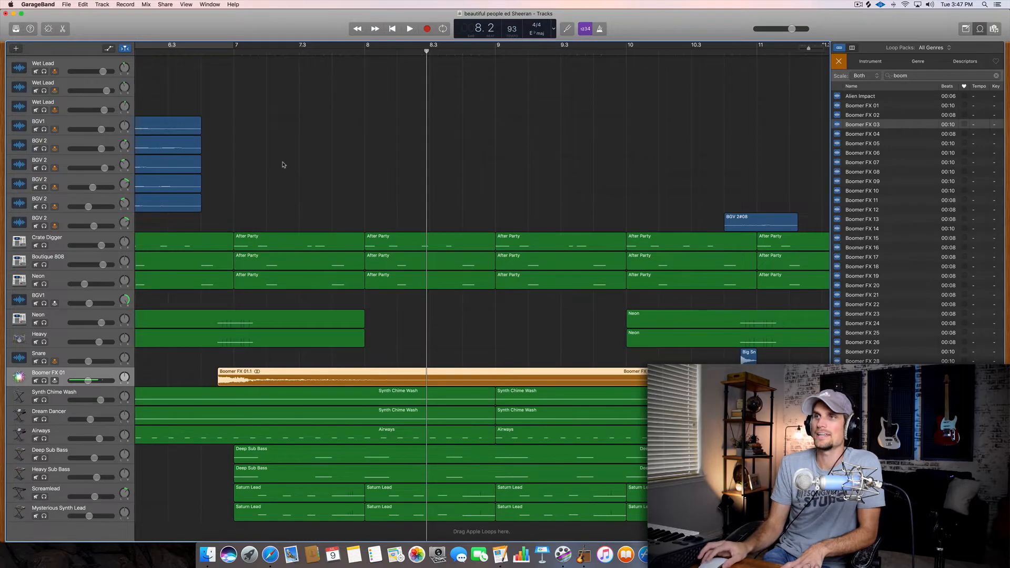
scroll(283, 164, left, 10)
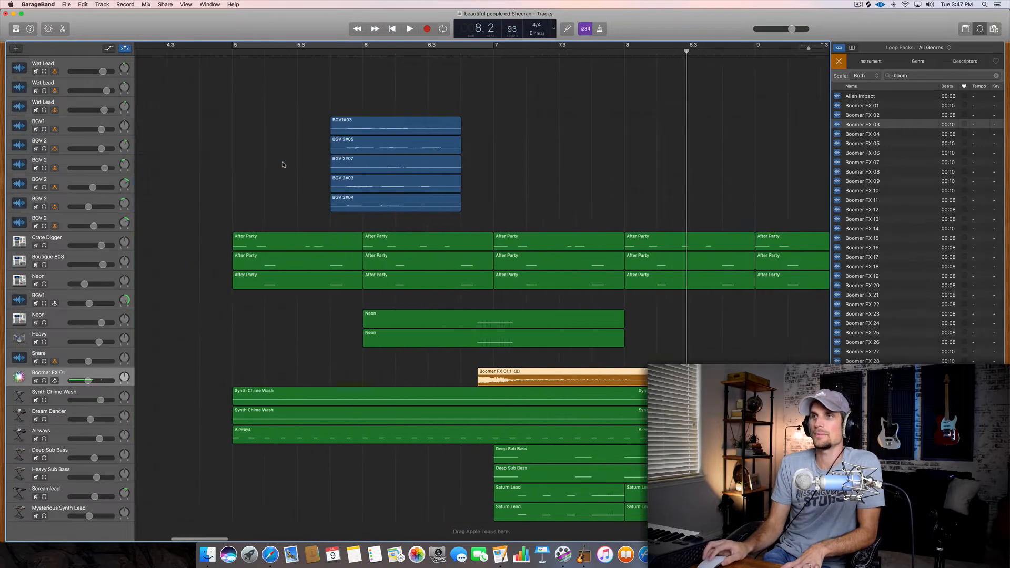
click(240, 52)
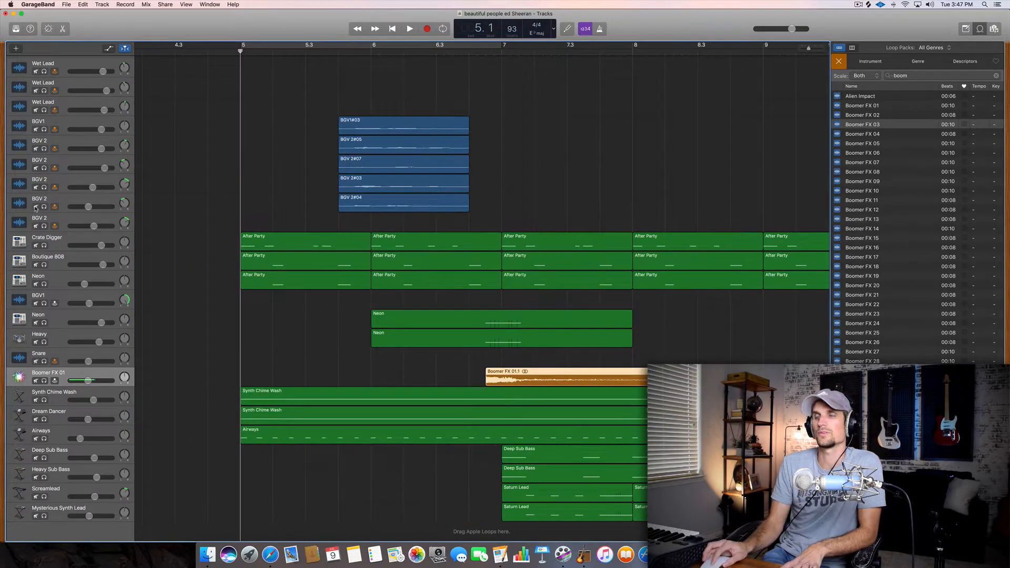
key(space)
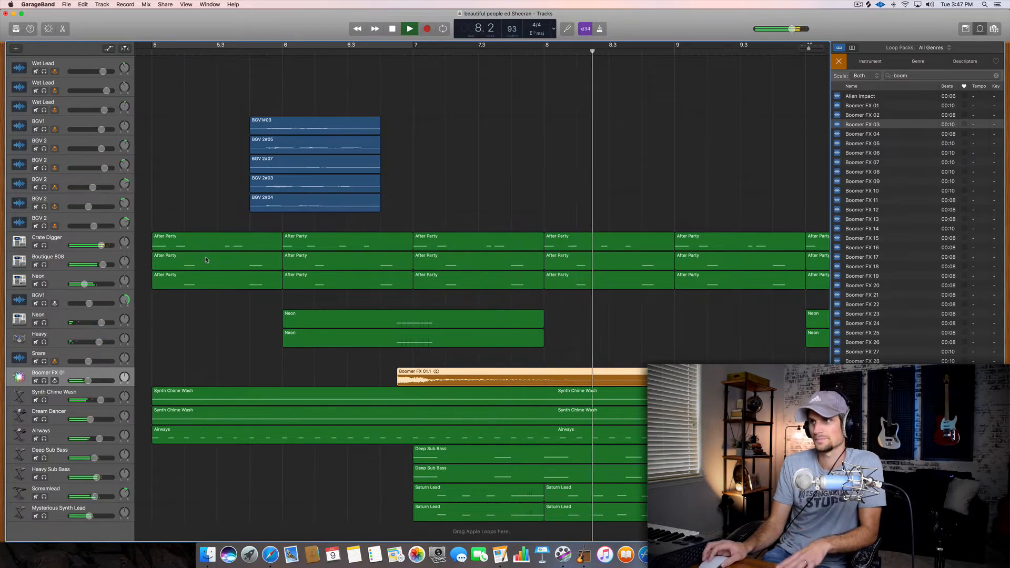
key(space)
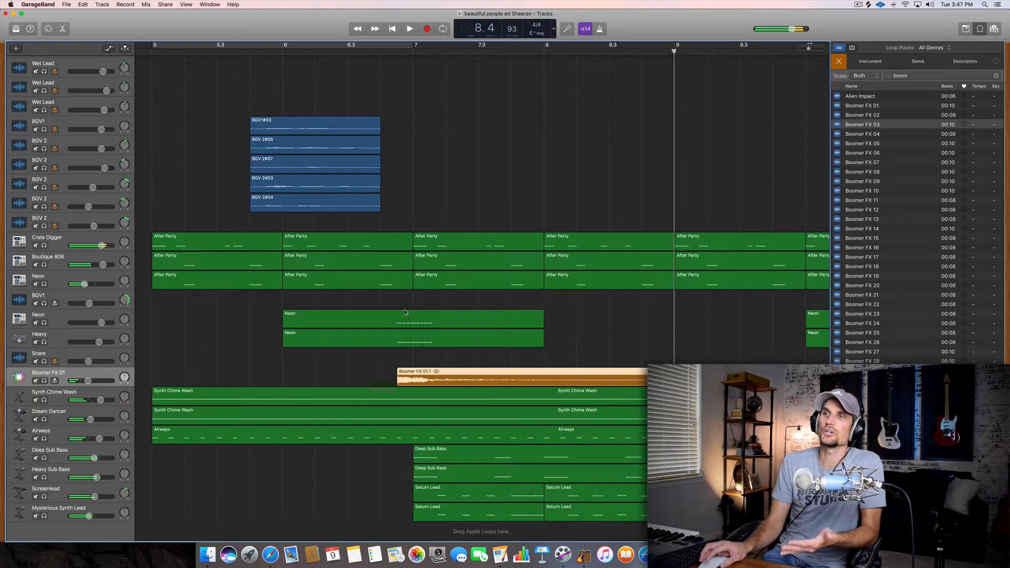
Solo the Deep Sub Bass, Crate Digger and Boutique 808 tracks and play them together from bar 7
scroll(409, 307, right, 5)
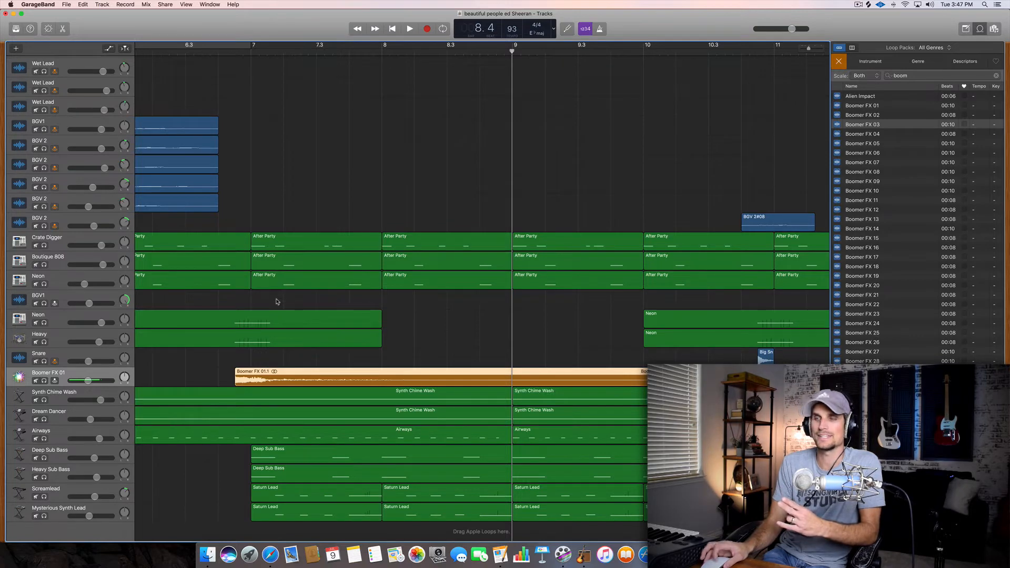
scroll(277, 301, up, 1)
scroll(301, 226, down, 1)
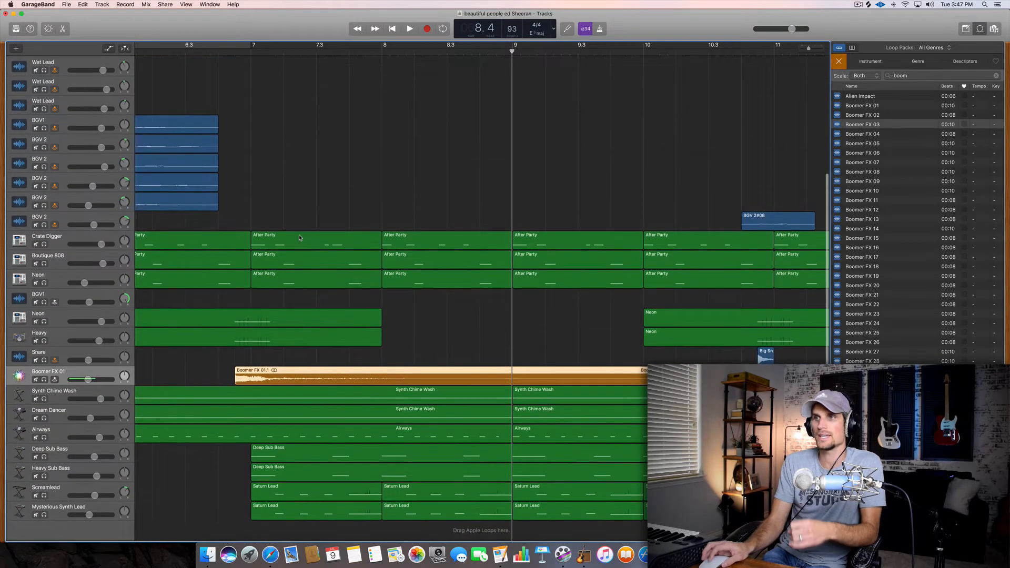
scroll(300, 237, up, 1)
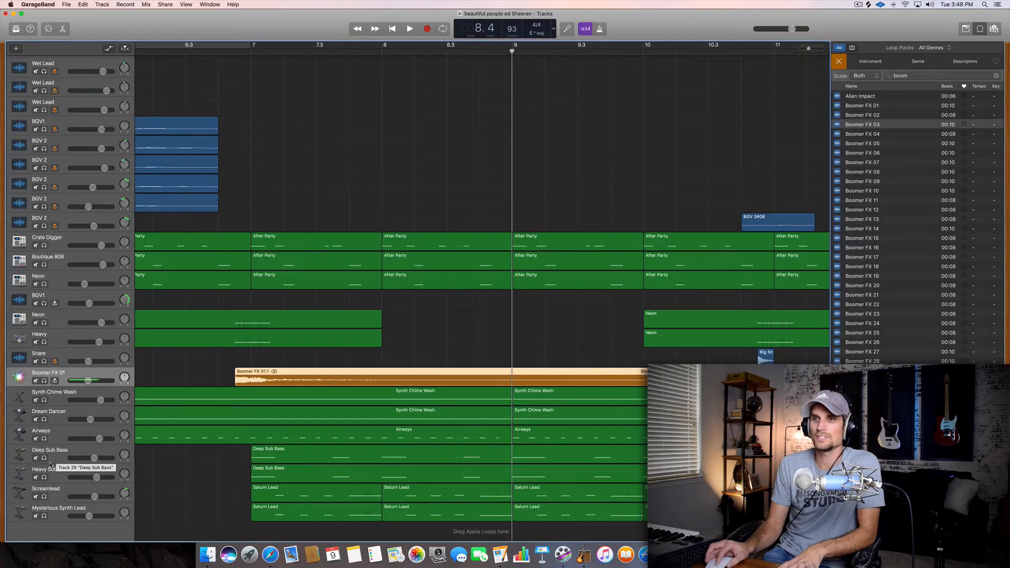
click(44, 458)
click(44, 245)
click(43, 264)
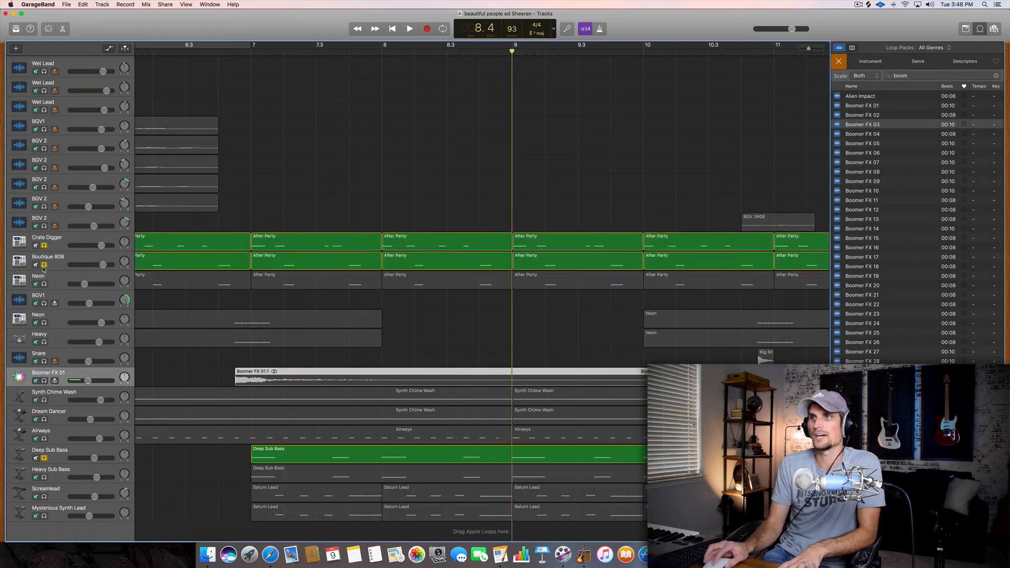
click(250, 51)
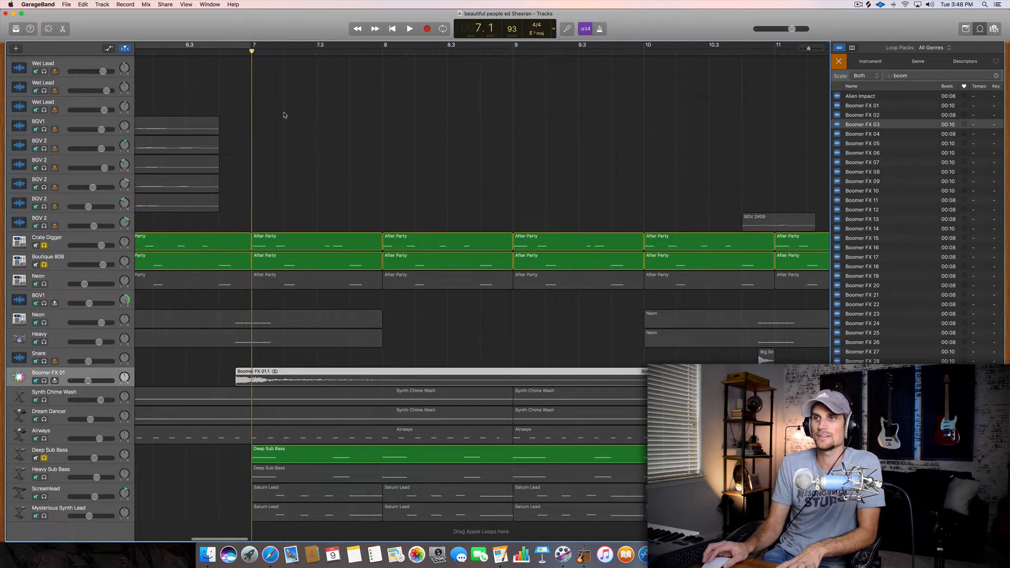
key(space)
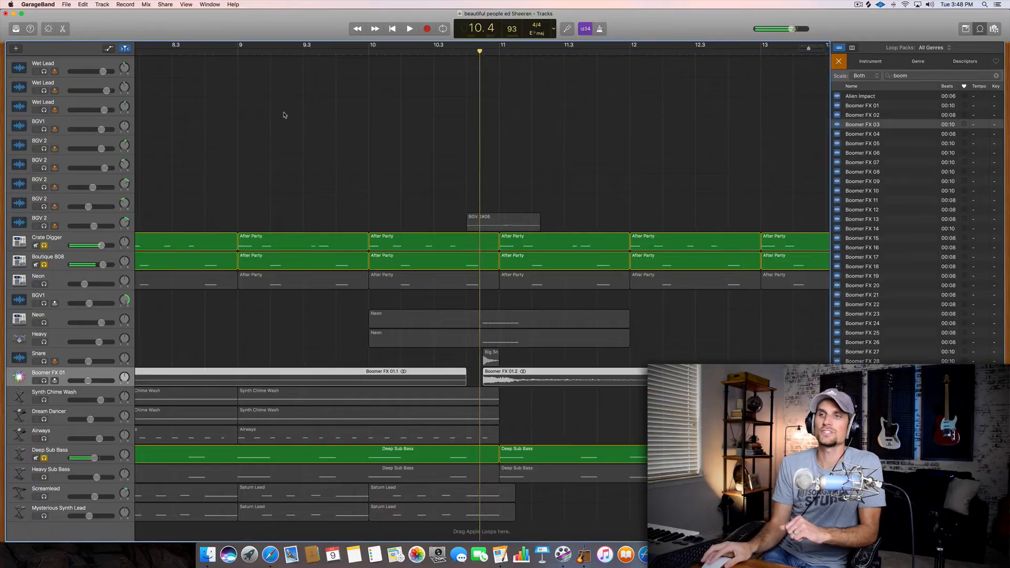
Move the bass solo from Deep Sub Bass to Heavy Sub Bass and play it with the soloed drums from bar 7
scroll(283, 115, left, 5)
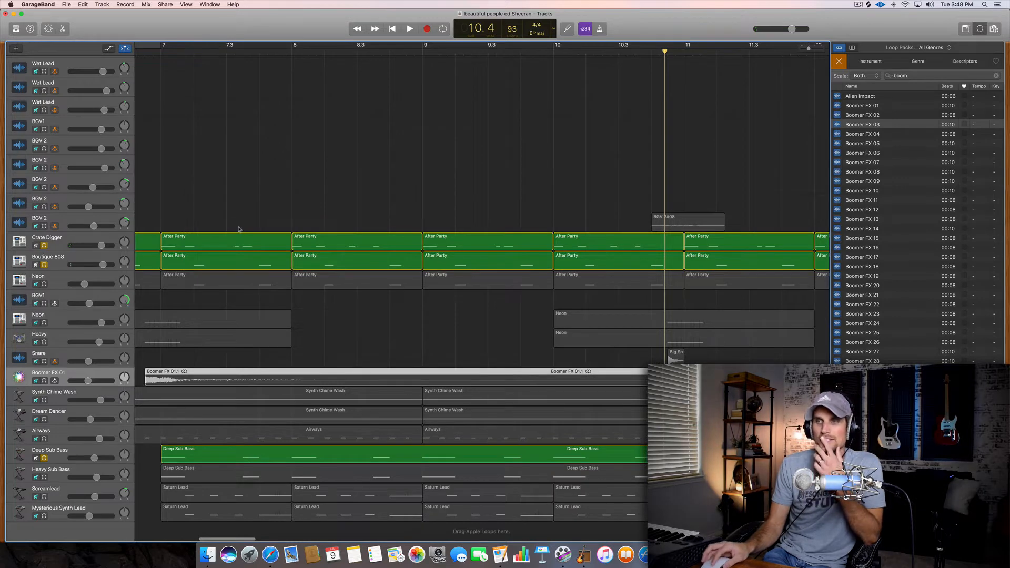
scroll(246, 214, down, 1)
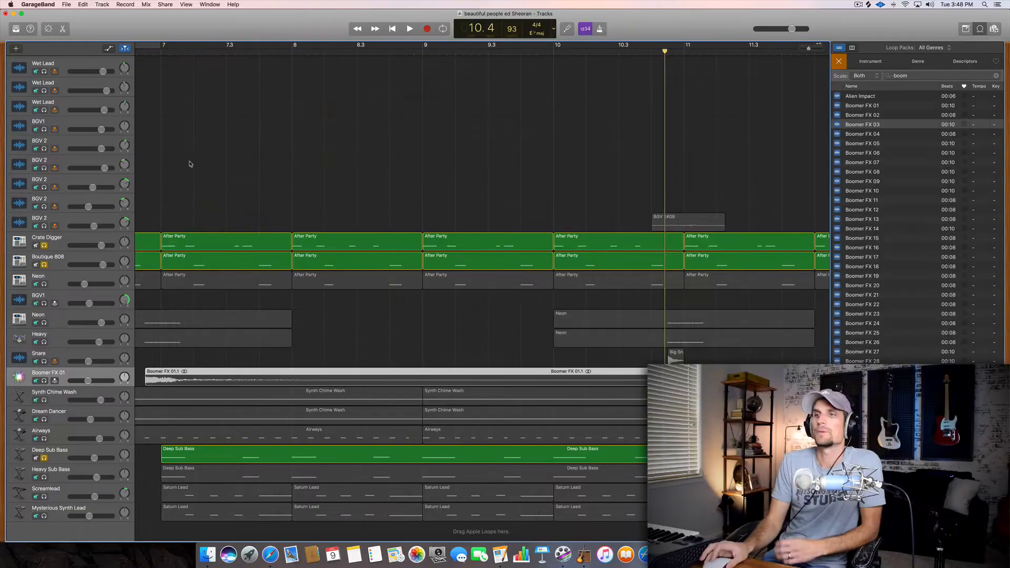
scroll(156, 282, down, 1)
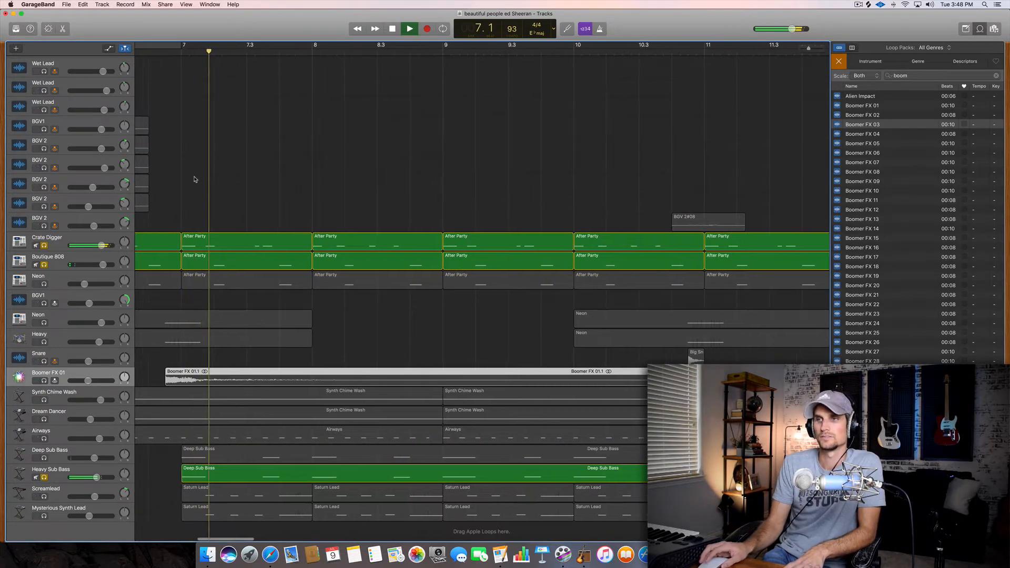
key(space)
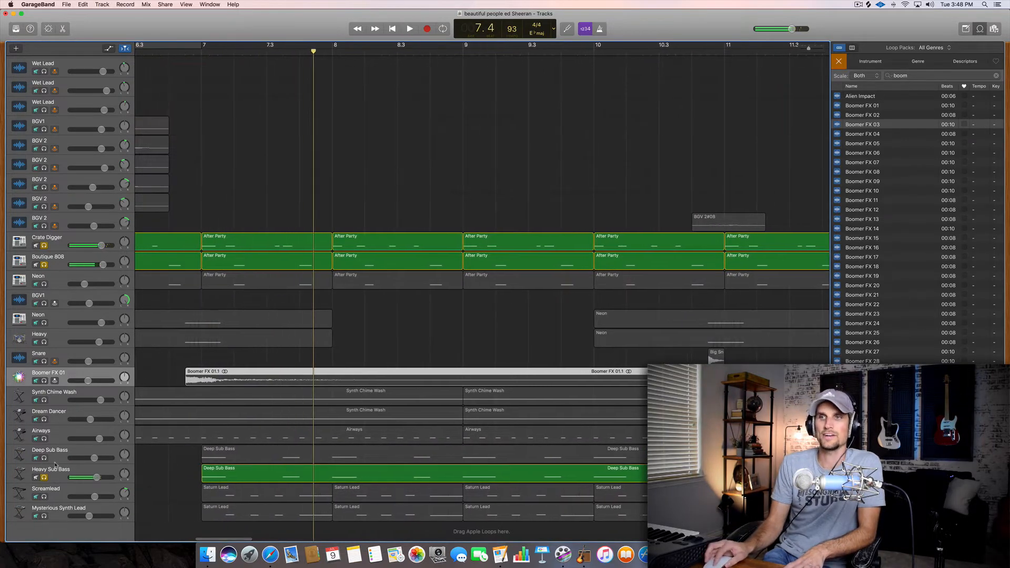
Add Deep Sub Bass back to the solo group and play both basses with the drums from bar 7
click(44, 458)
click(201, 52)
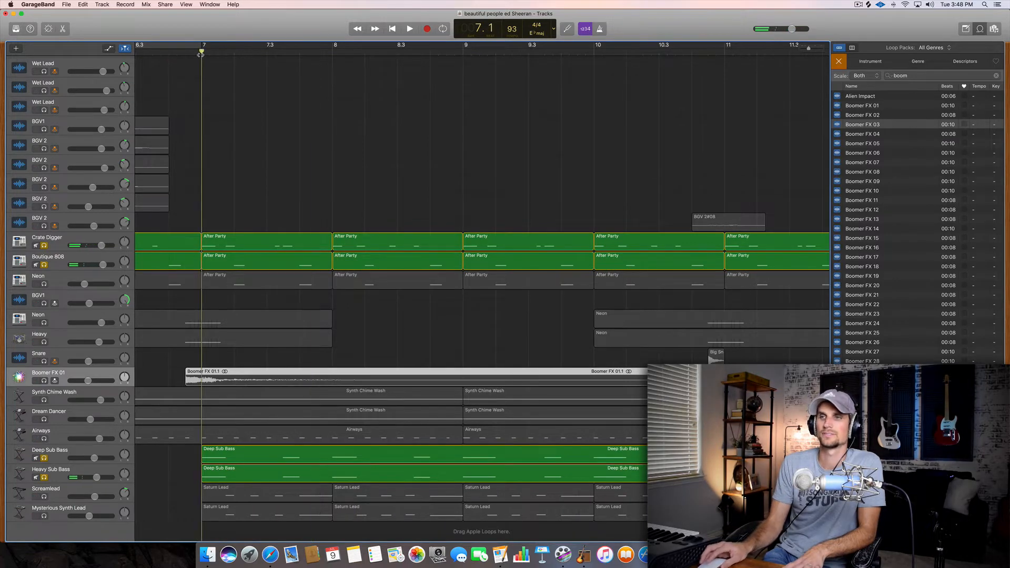
key(space)
scroll(215, 133, left, 1)
scroll(214, 132, left, 1)
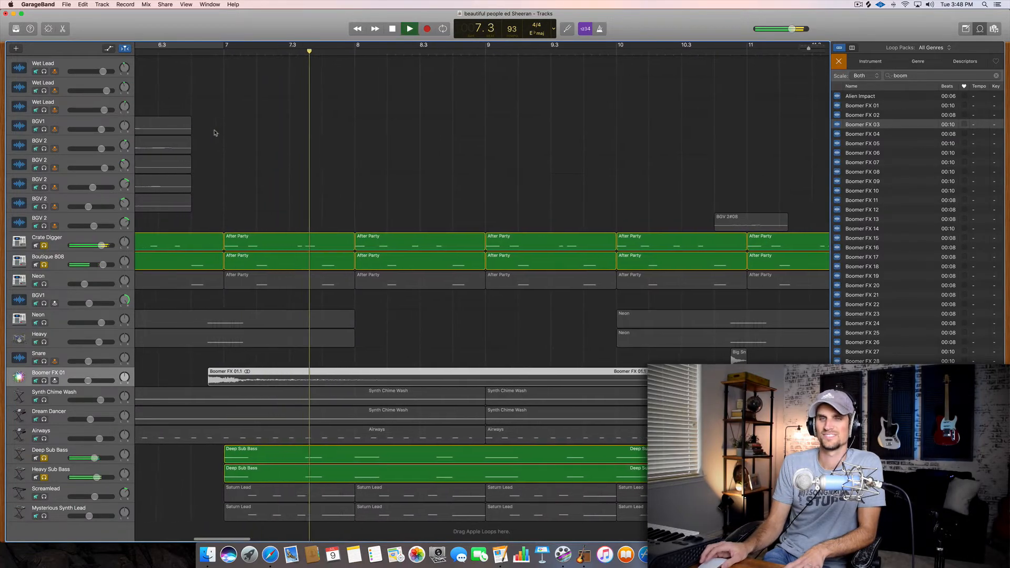
key(space)
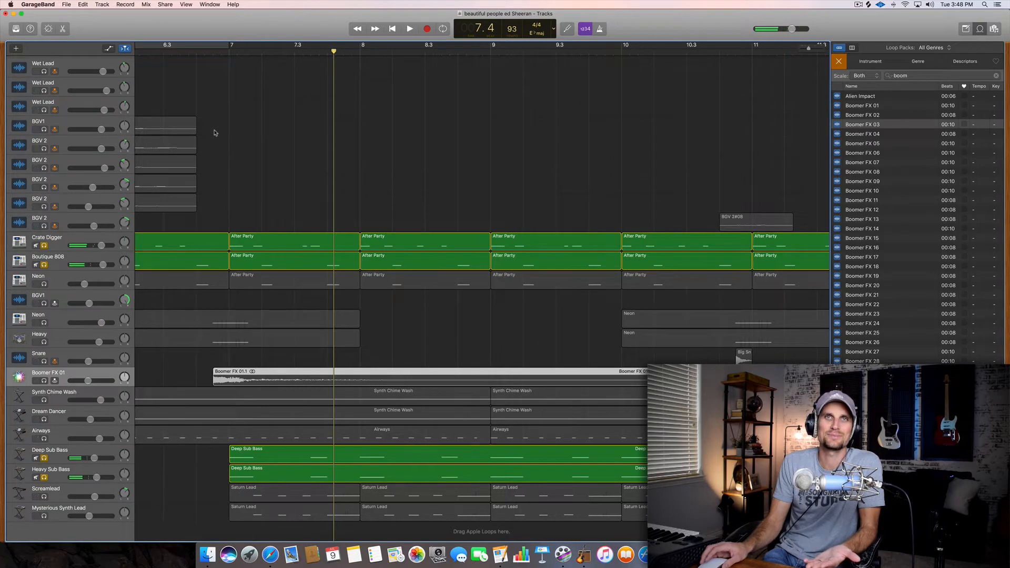
Clear all track solos and play the full arrangement from bar 7
alt+click(44, 477)
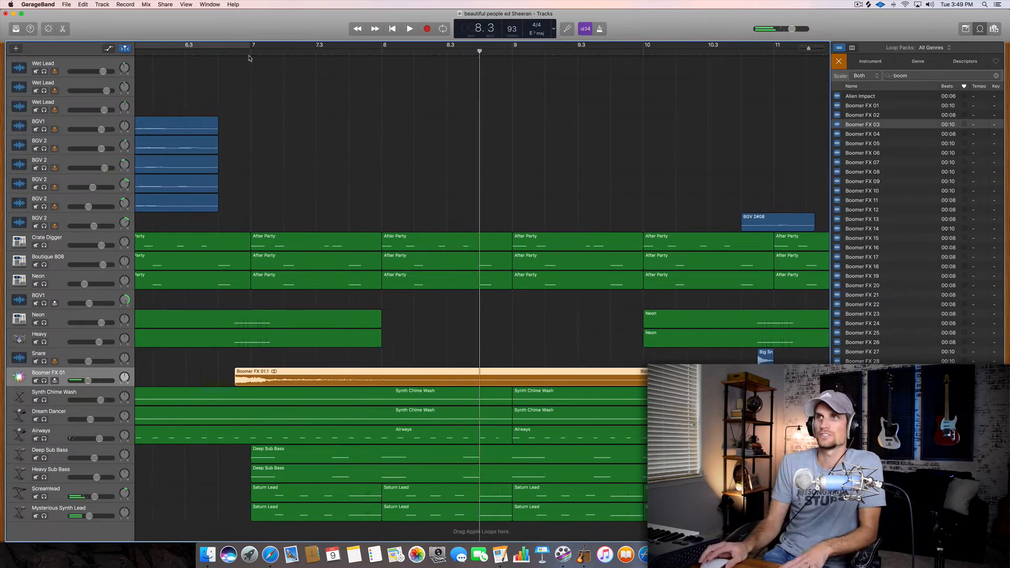
click(251, 51)
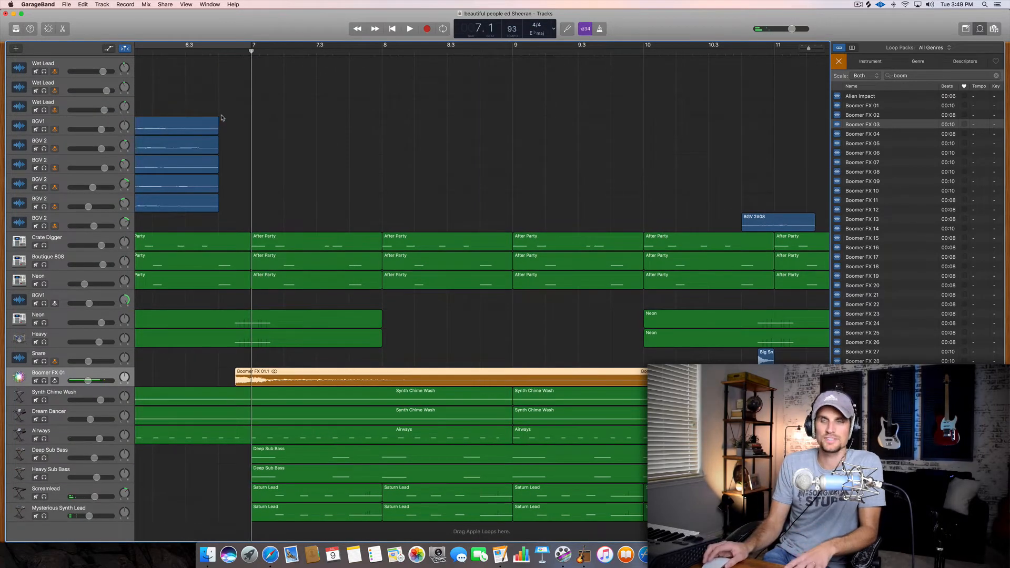
key(space)
scroll(255, 106, left, 2)
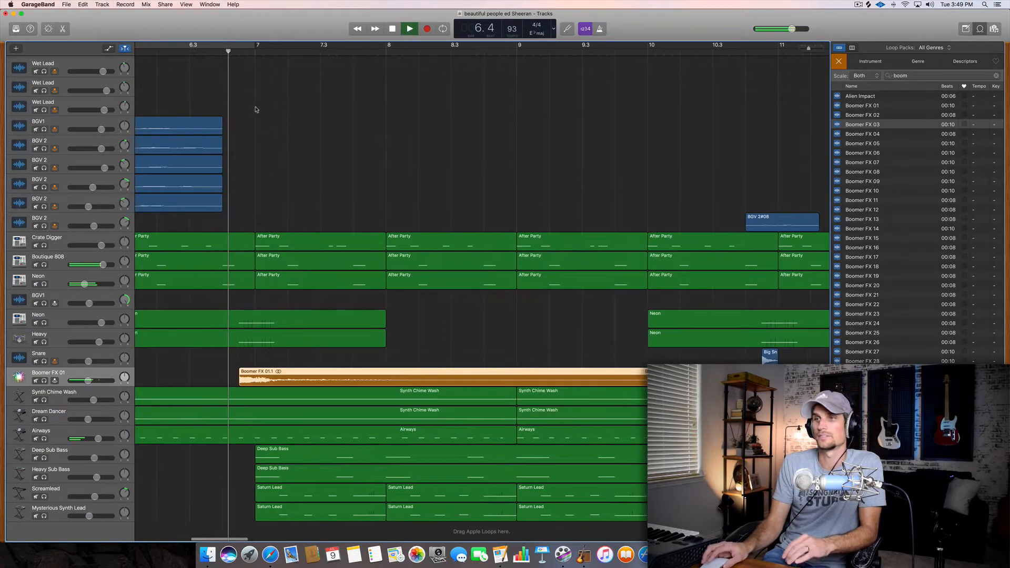
scroll(255, 142, left, 3)
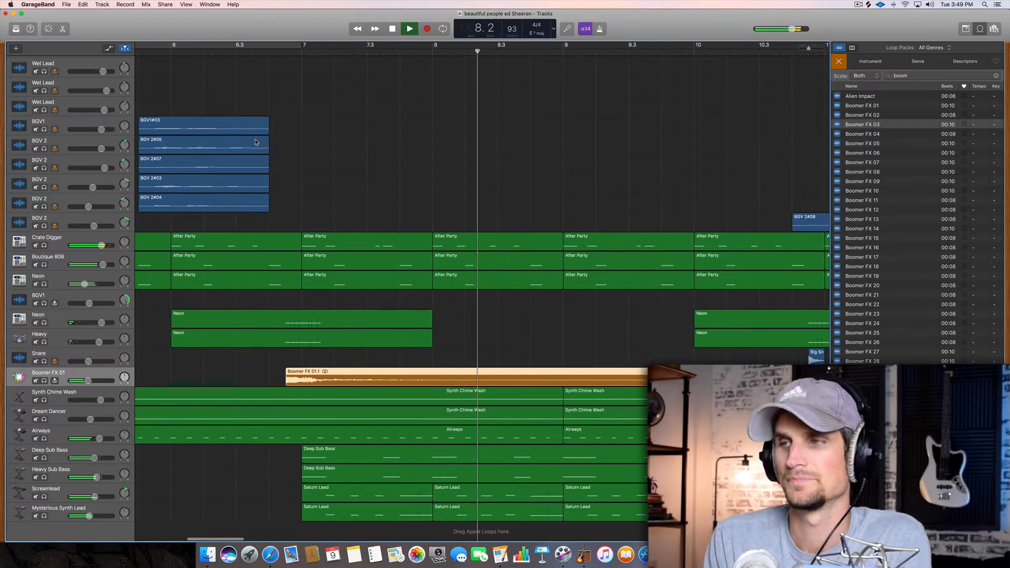
key(space)
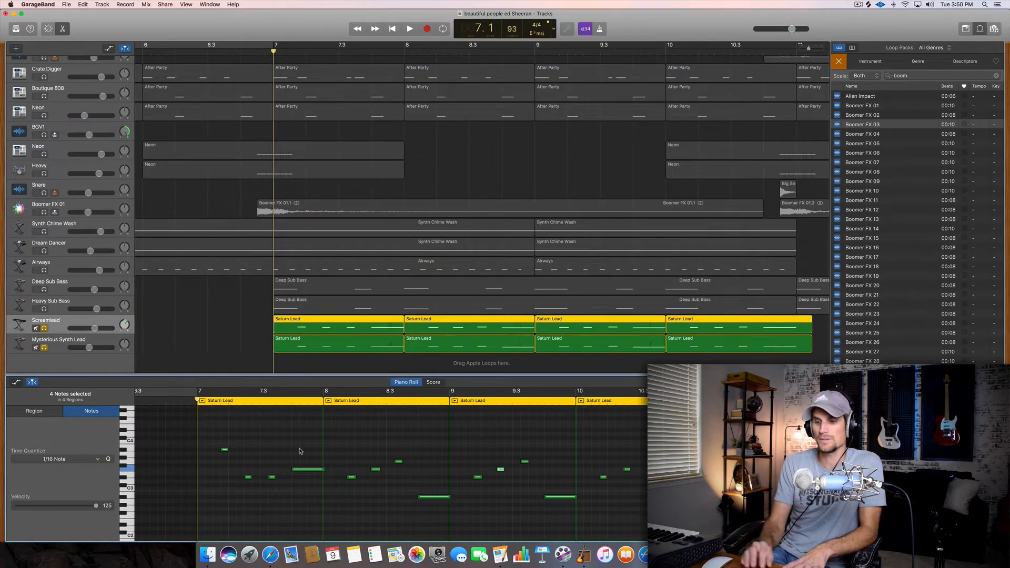
Open Musical Typing for the Screamlead track and try bending a held note's pitch up and down
key(super+k)
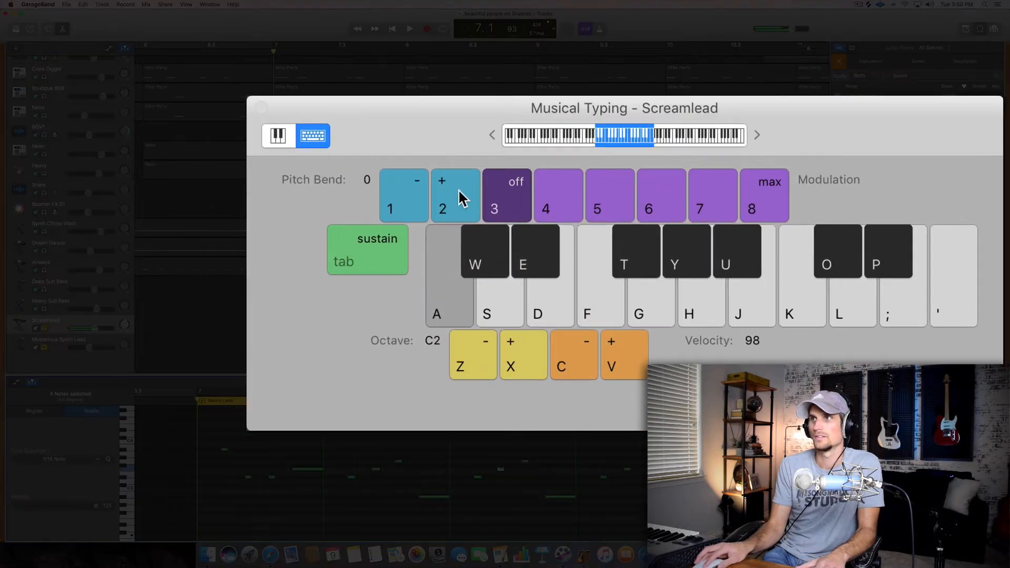
click(564, 237)
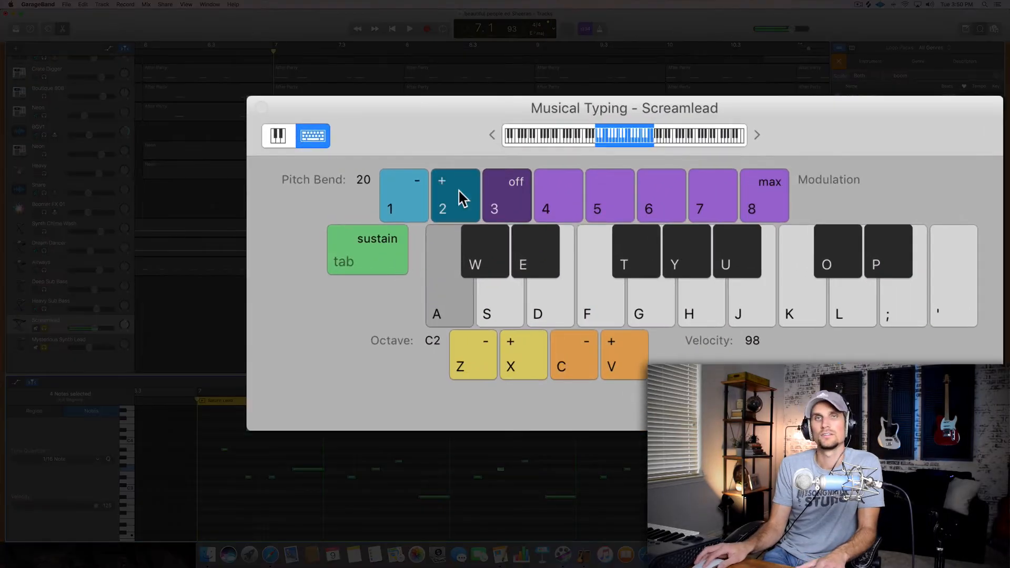
key(a)
click(403, 196)
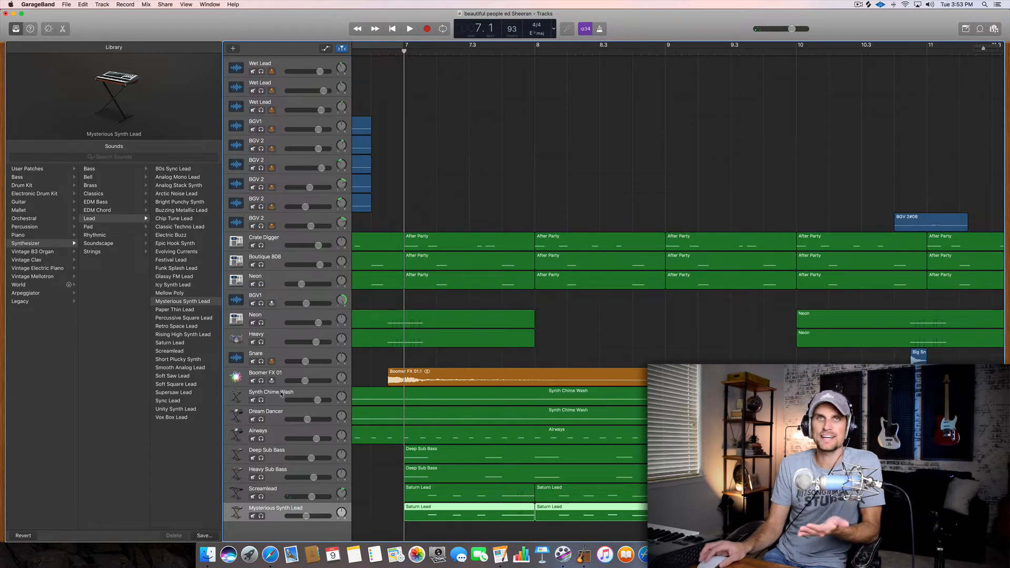
Solo the Mysterious Synth Lead track and play it from bar 7 into bar 8
click(261, 517)
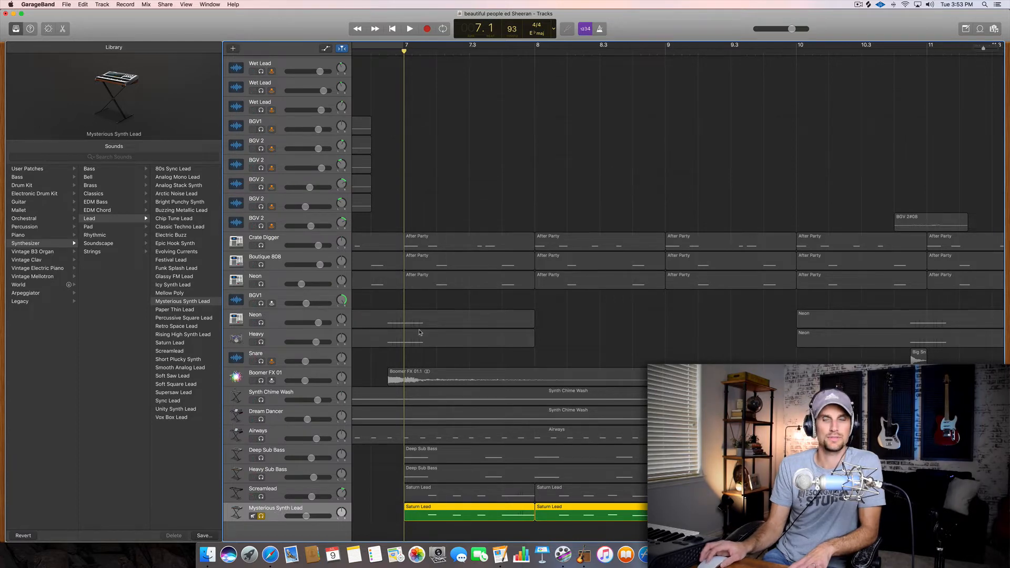
key(space)
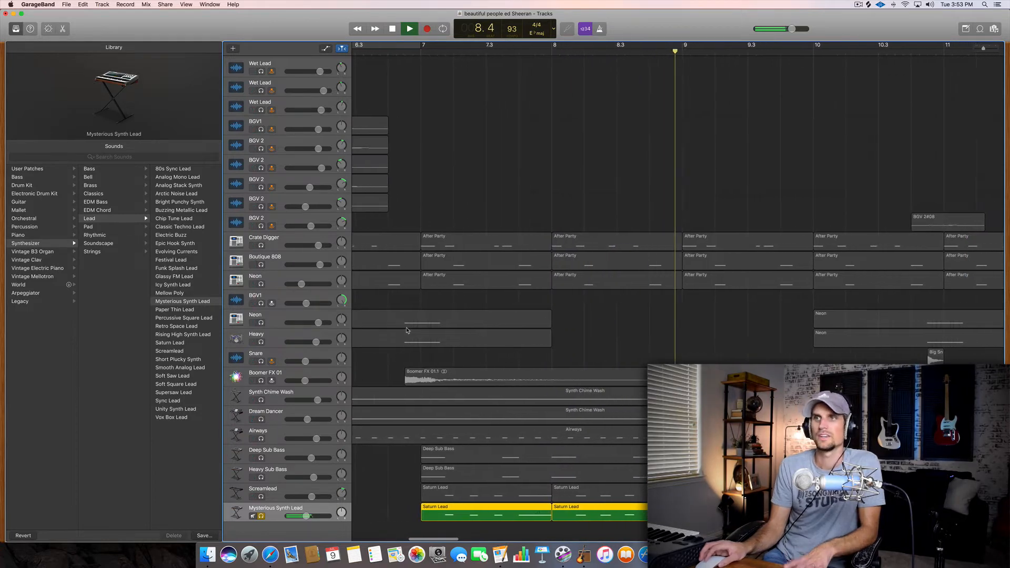
key(space)
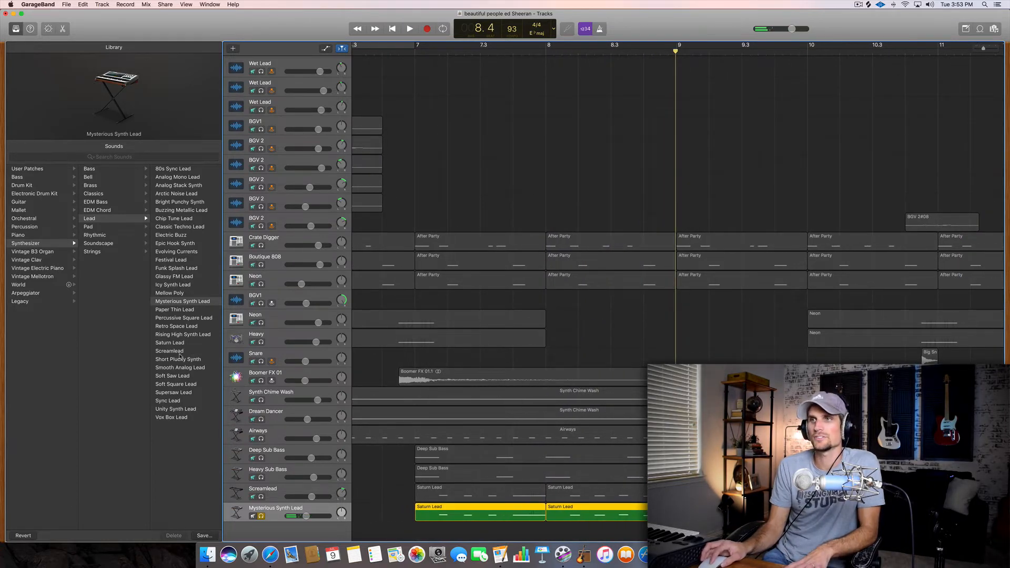
Change the soloed lead track's sound to Saturn Lead and play it from bar 7
click(169, 343)
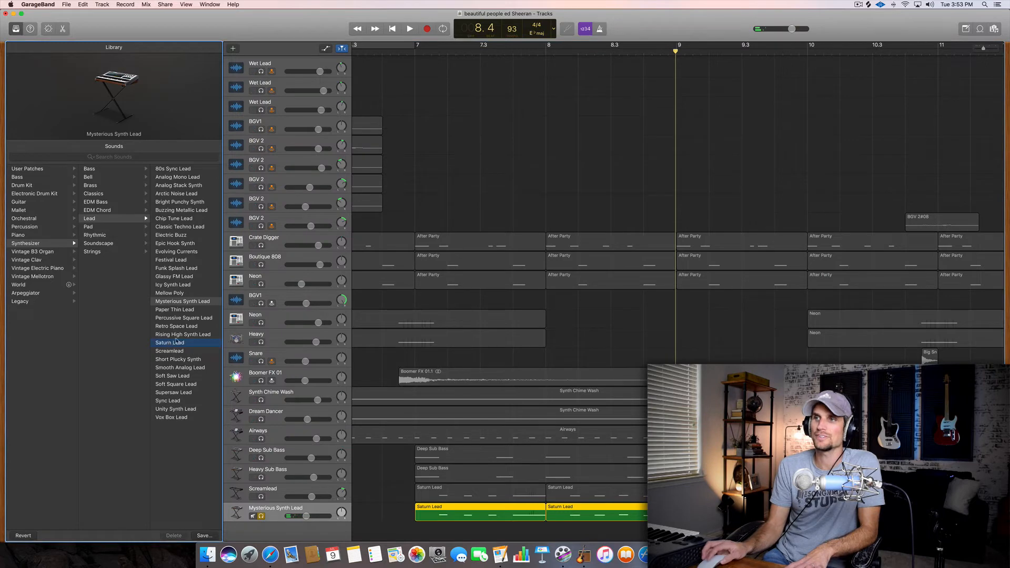
click(416, 67)
key(space)
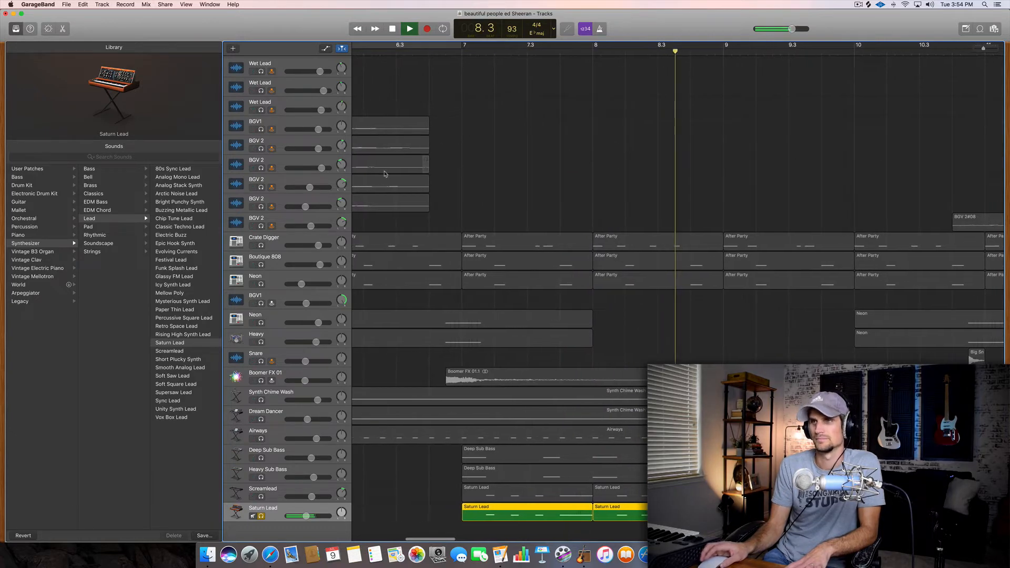
key(space)
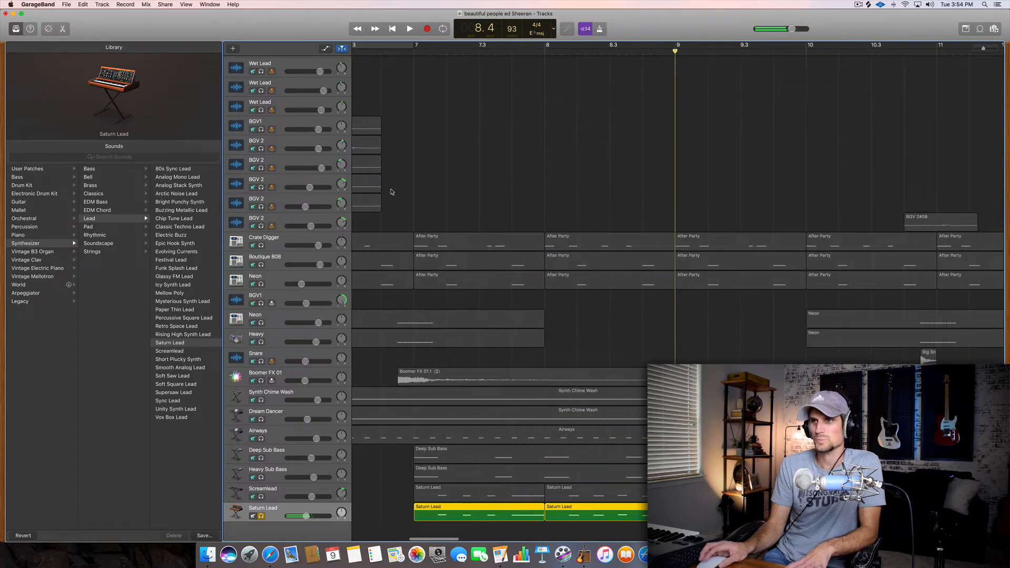
Change the soloed lead track's sound to Screamlead and play it from bar 7
click(171, 351)
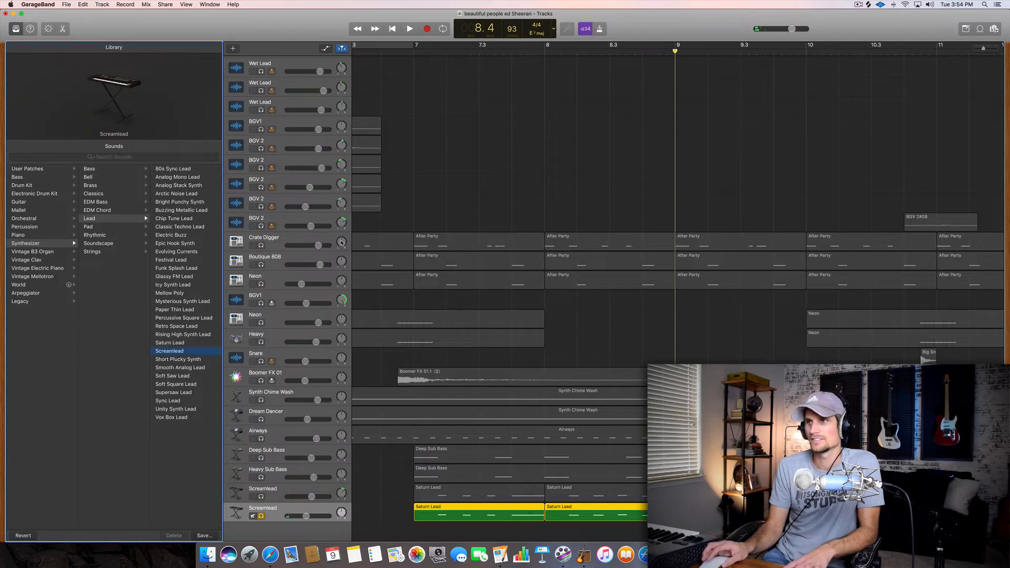
click(409, 54)
key(space)
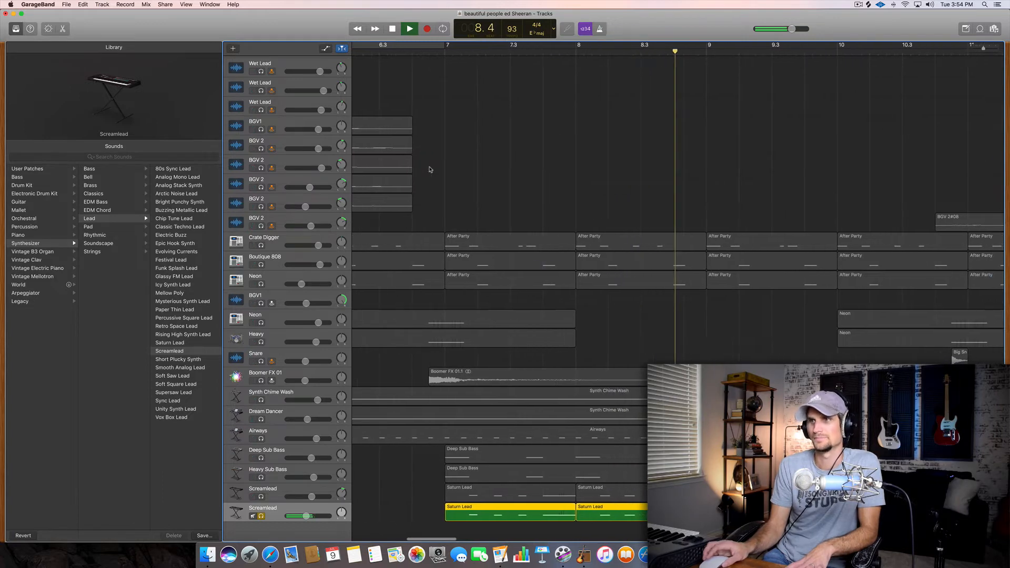
key(space)
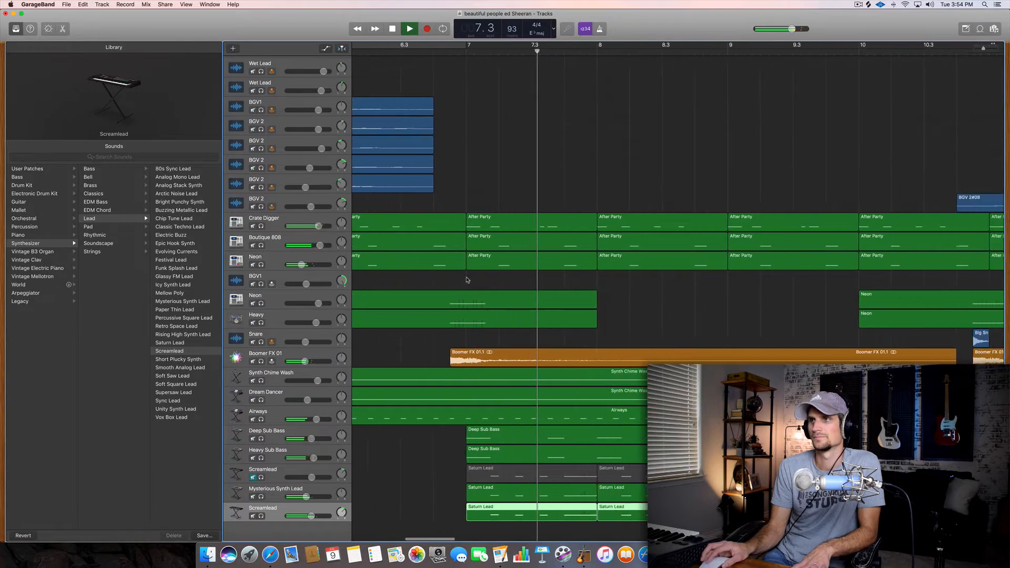
Select the Wet Lead vocal track and examine its Channel EQ, Compressor and PitchCor plug-ins and its echo and reverb settings
scroll(467, 280, right, 4)
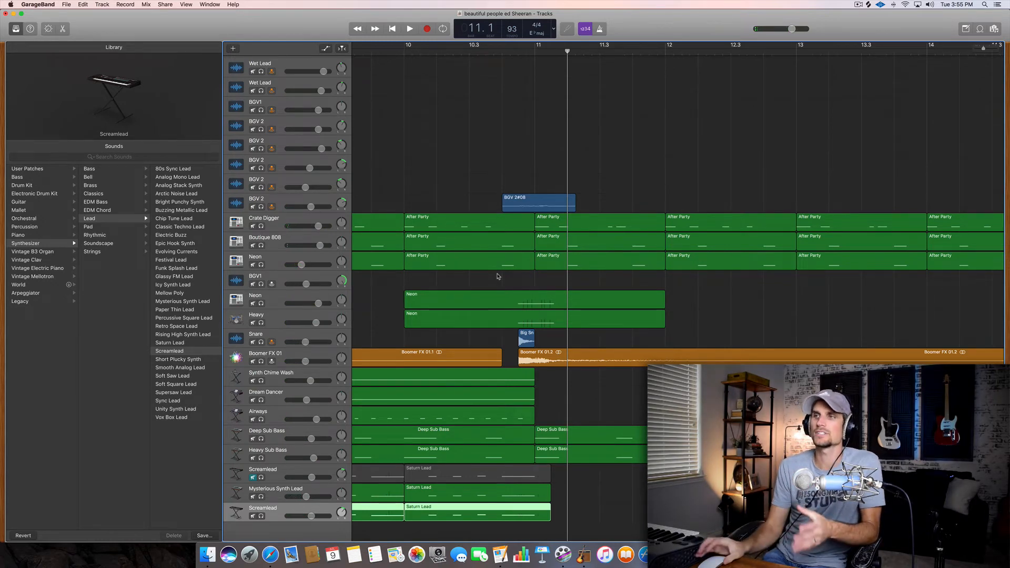
scroll(498, 276, up, 8)
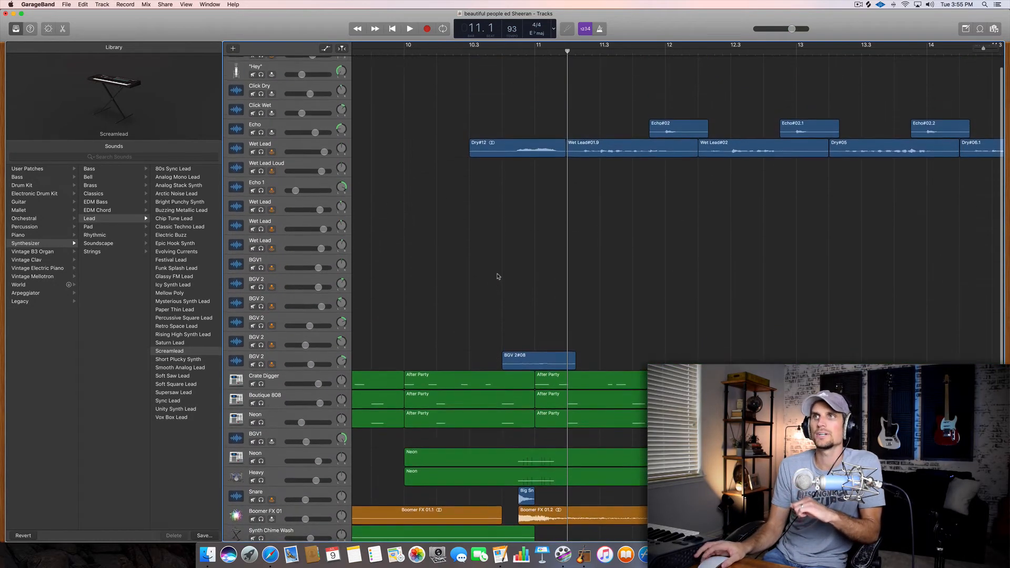
scroll(498, 276, right, 5)
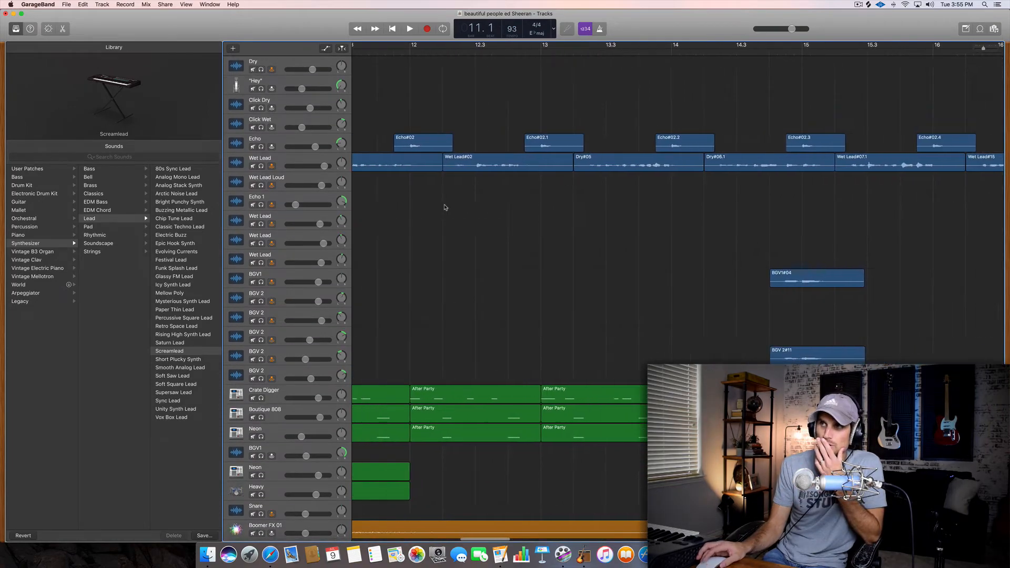
scroll(444, 207, left, 1)
click(288, 159)
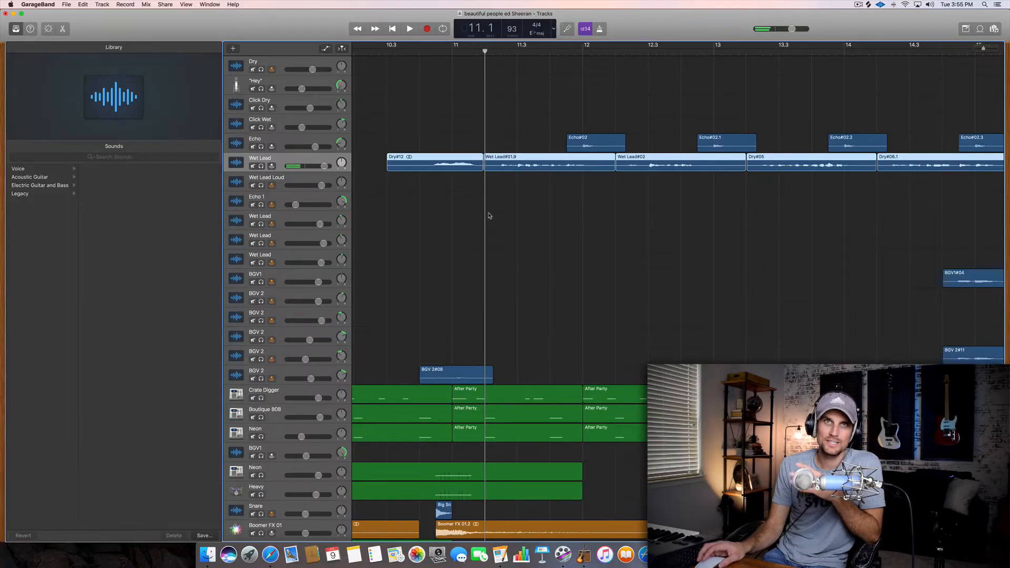
scroll(473, 206, right, 2)
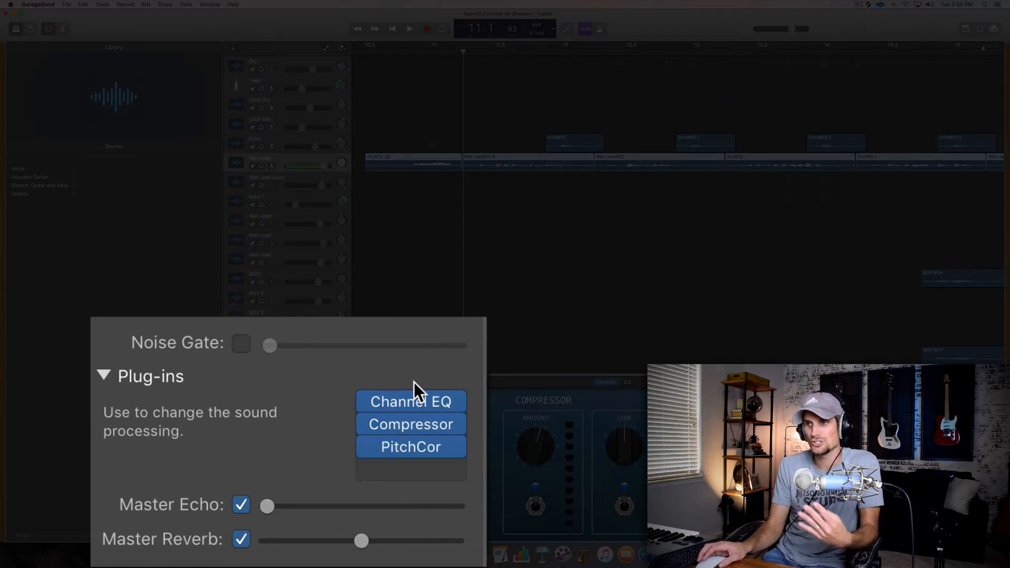
mouse_move(415, 409)
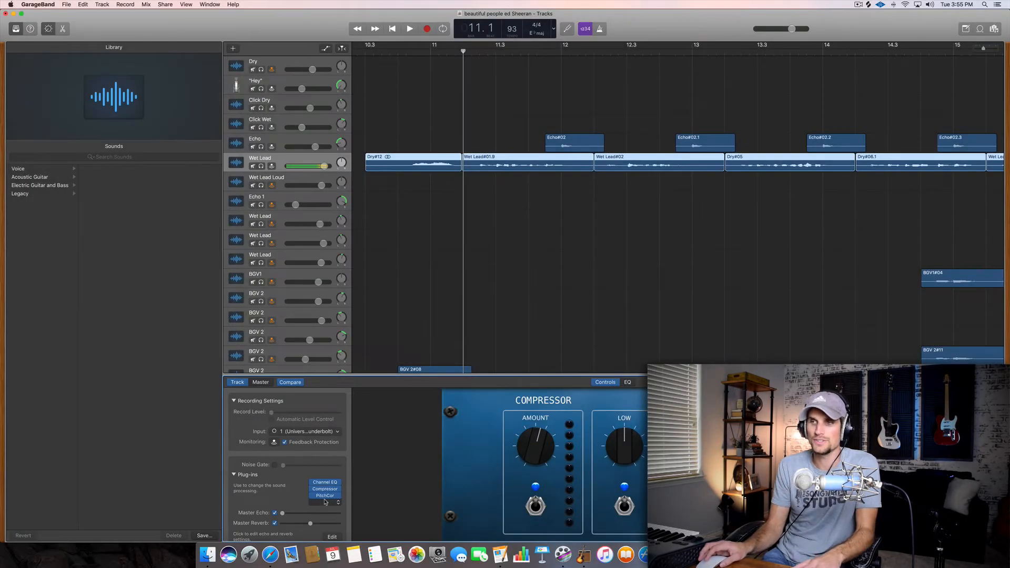
Show the Wet Lead track's pitch correction settings in the audio editor, and solo the track for playback from bar 11
key(e)
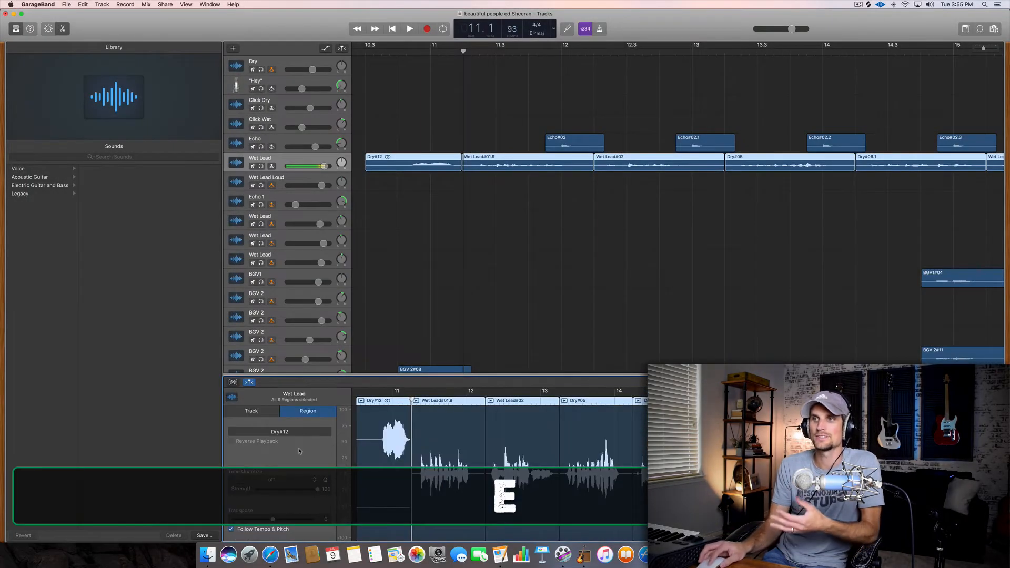
click(264, 412)
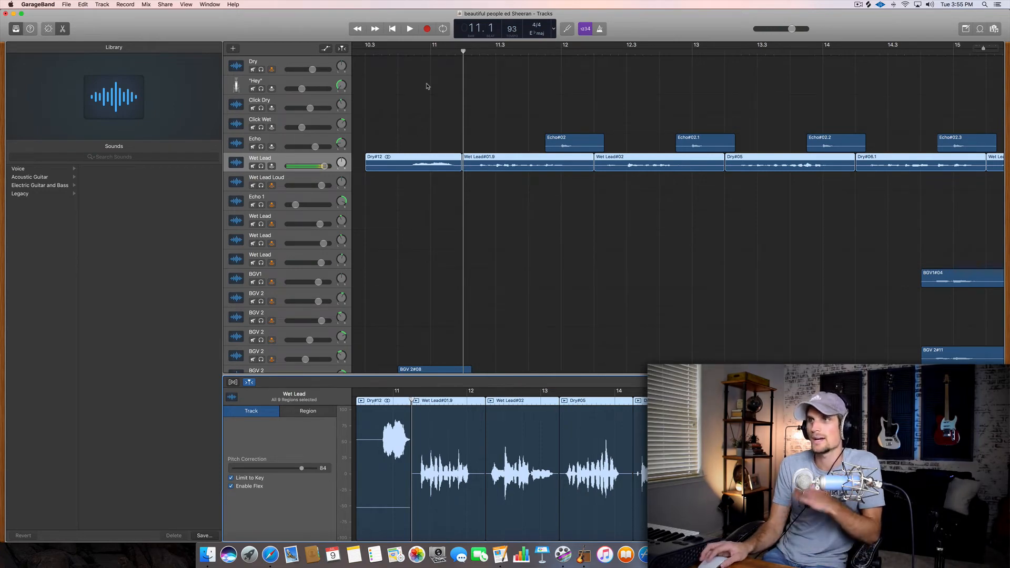
key(s)
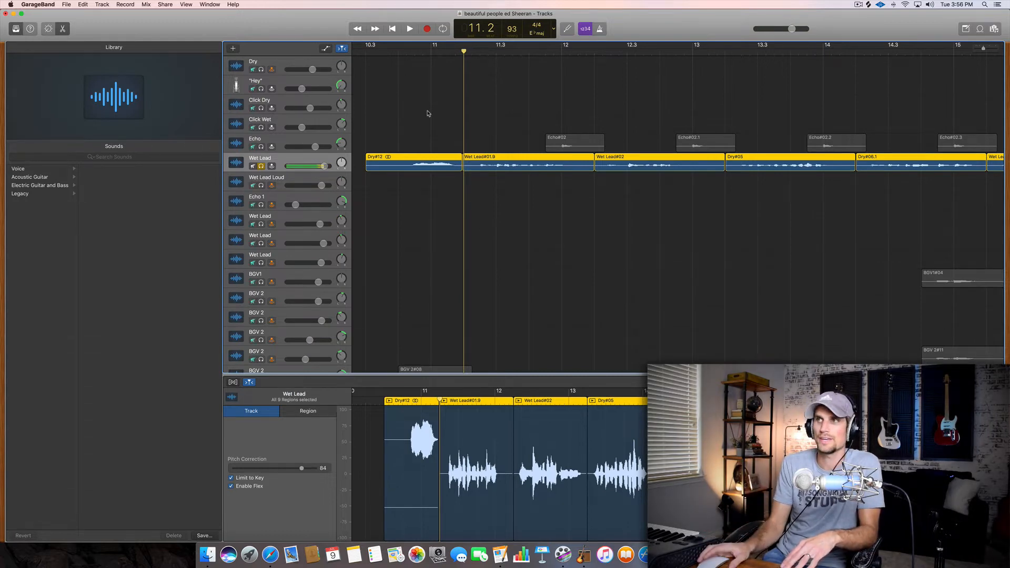
key(space)
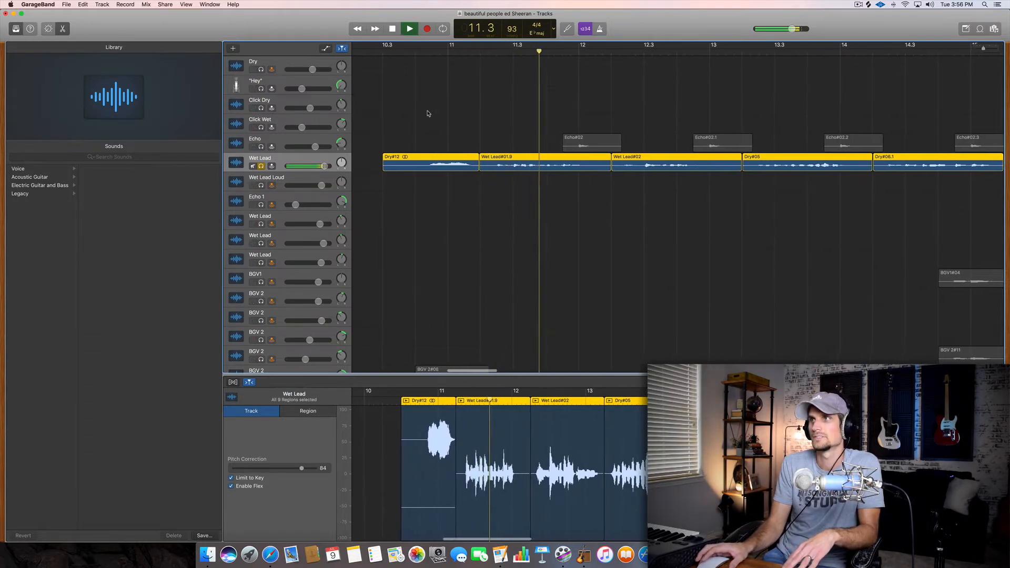
key(space)
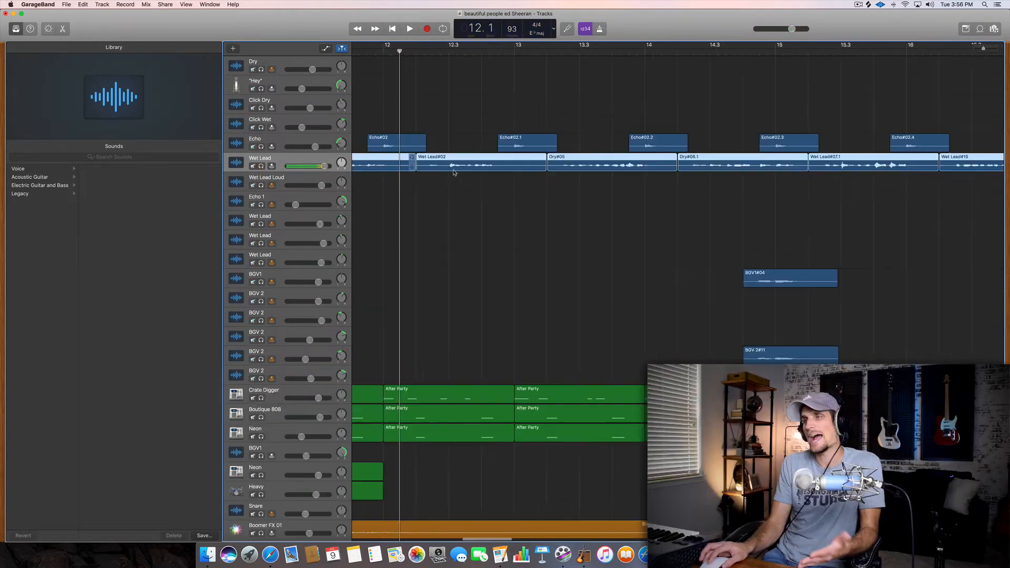
Turn off input monitoring on the Wet Lead Loud, Echo 1, three lower Wet Lead, BGV1 and BGV 2 vocal tracks
scroll(454, 172, left, 3)
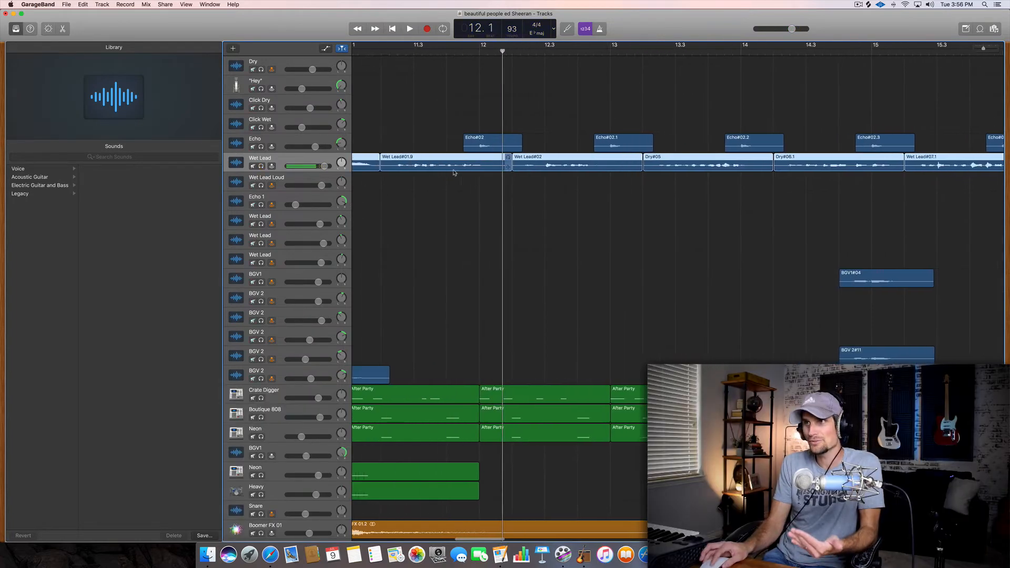
scroll(454, 172, down, 2)
click(349, 161)
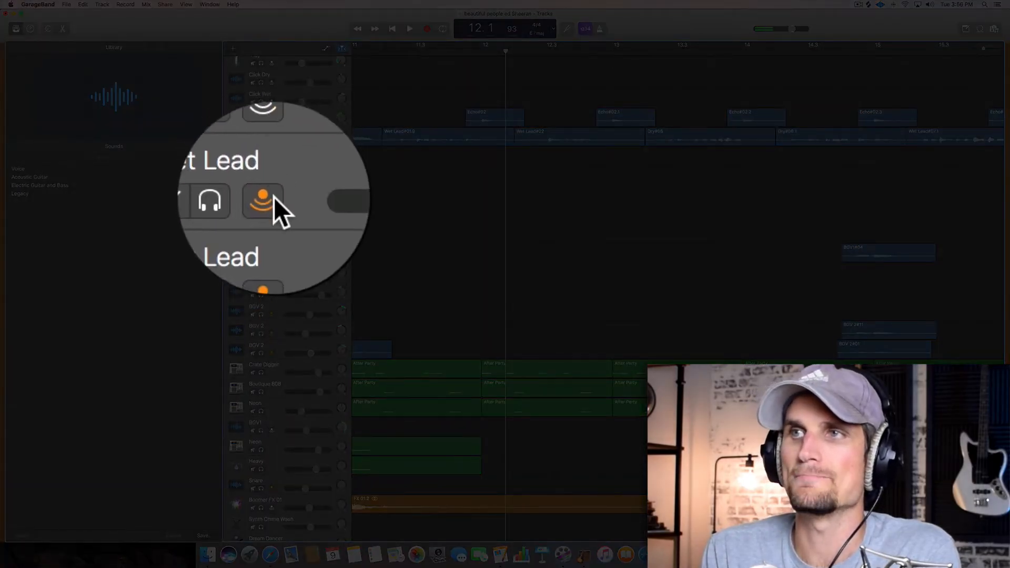
click(273, 219)
click(273, 238)
click(273, 257)
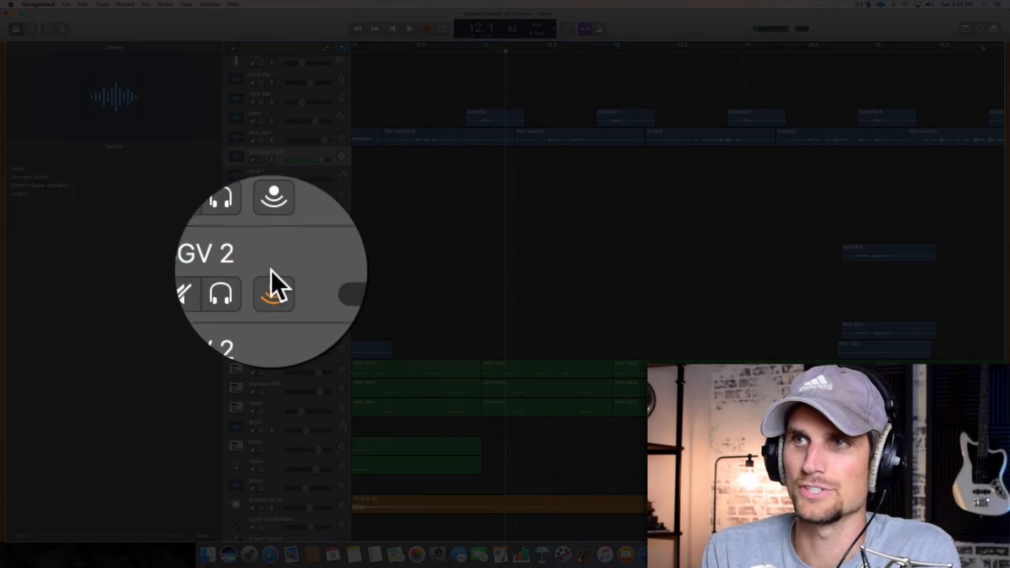
click(272, 275)
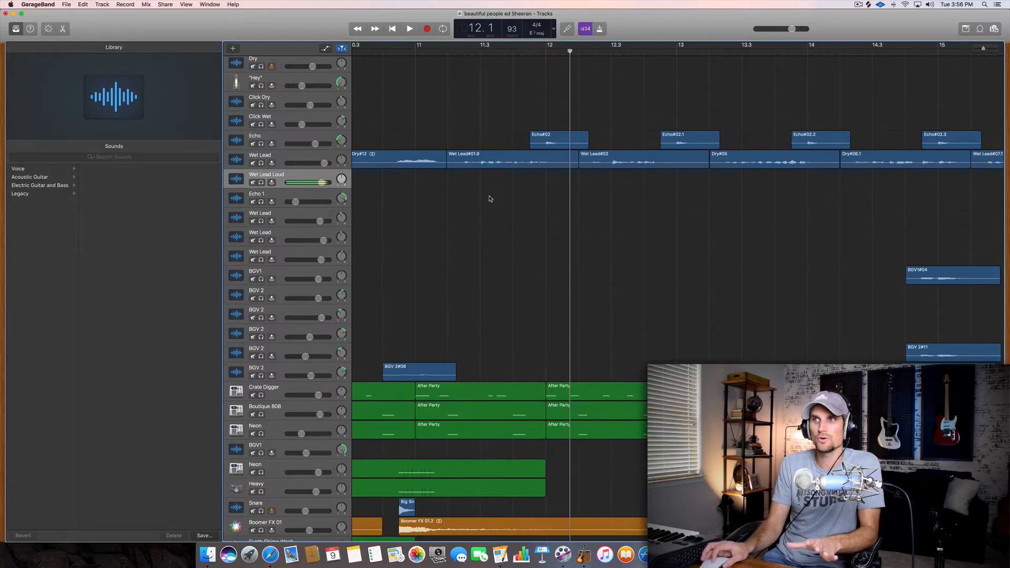
scroll(489, 198, down, 2)
scroll(489, 198, right, 10)
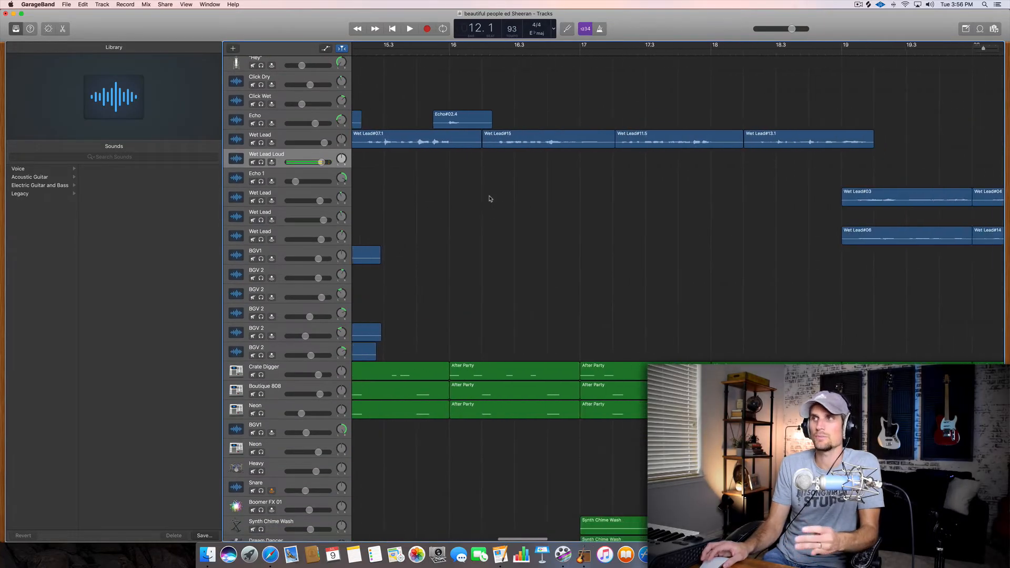
scroll(489, 198, right, 6)
scroll(489, 198, left, 6)
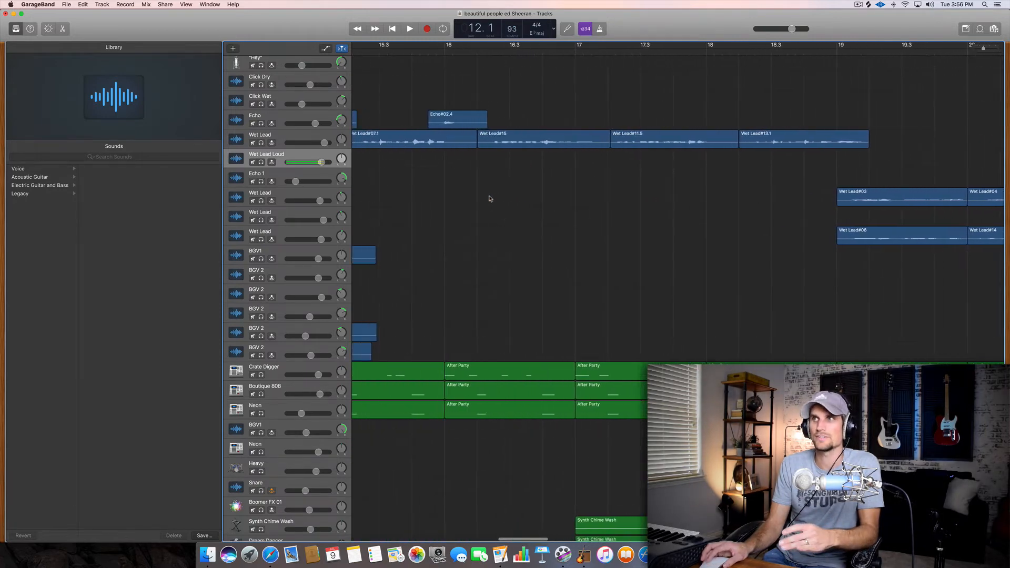
scroll(490, 198, left, 6)
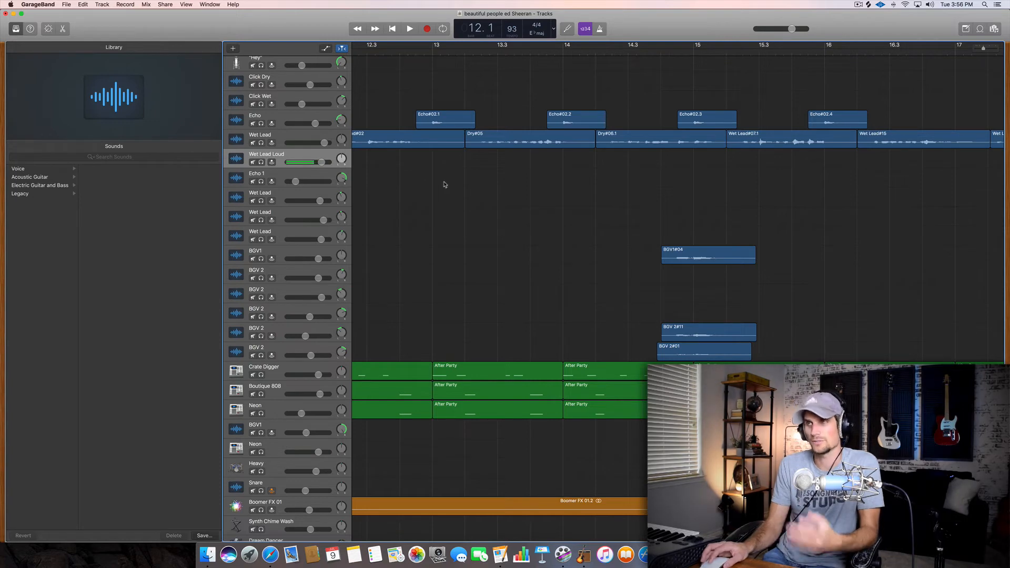
Play the passage from bar 14.4 where the BGV1 and BGV 2 background vocals enter with the full mix
scroll(445, 184, left, 6)
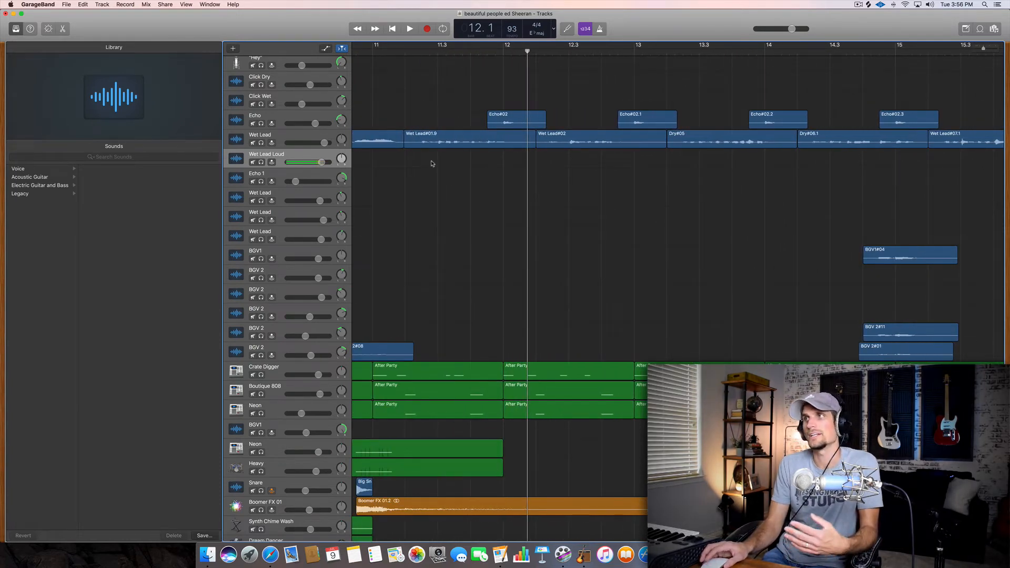
scroll(432, 163, right, 15)
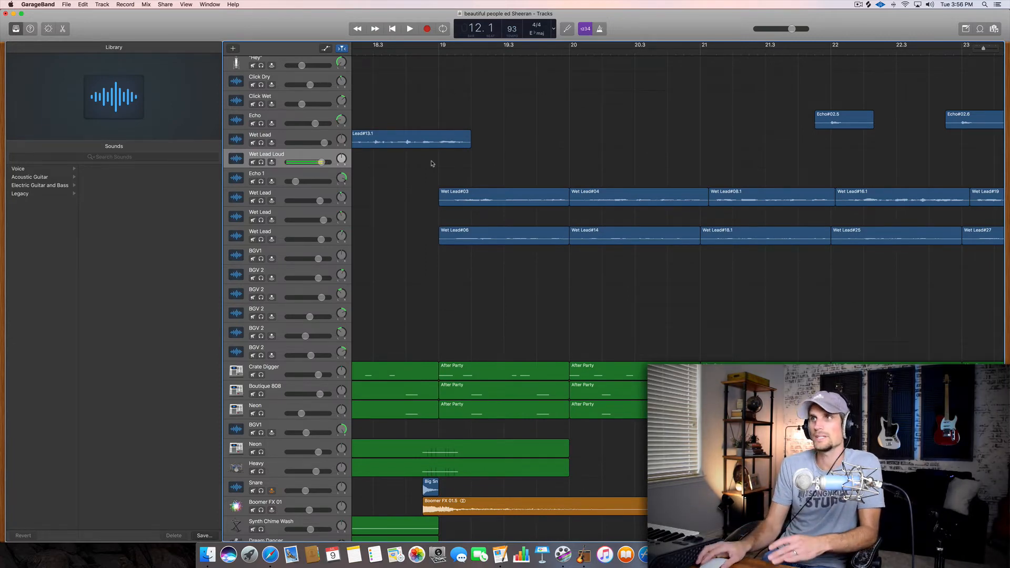
scroll(443, 154, left, 15)
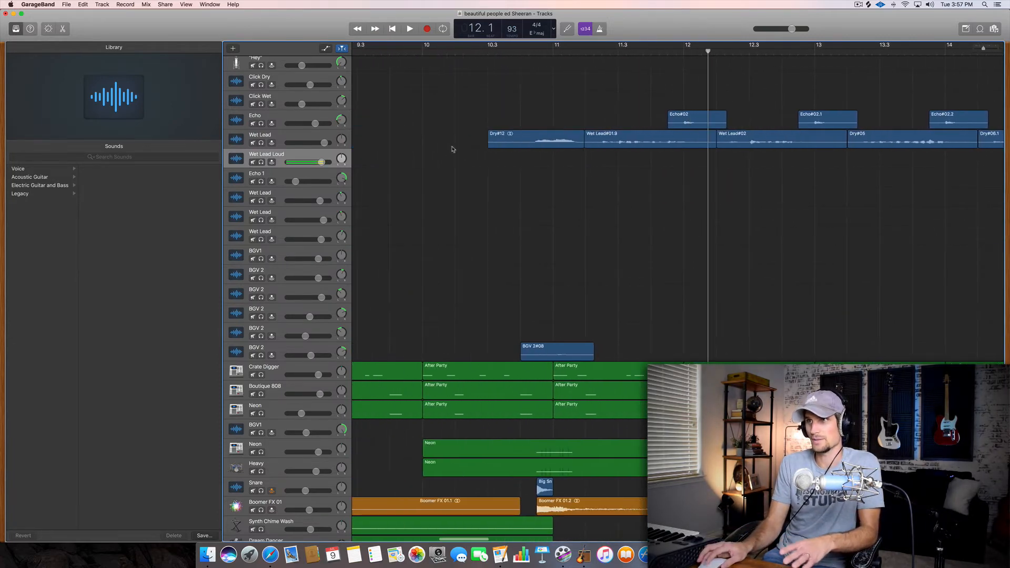
scroll(471, 147, right, 8)
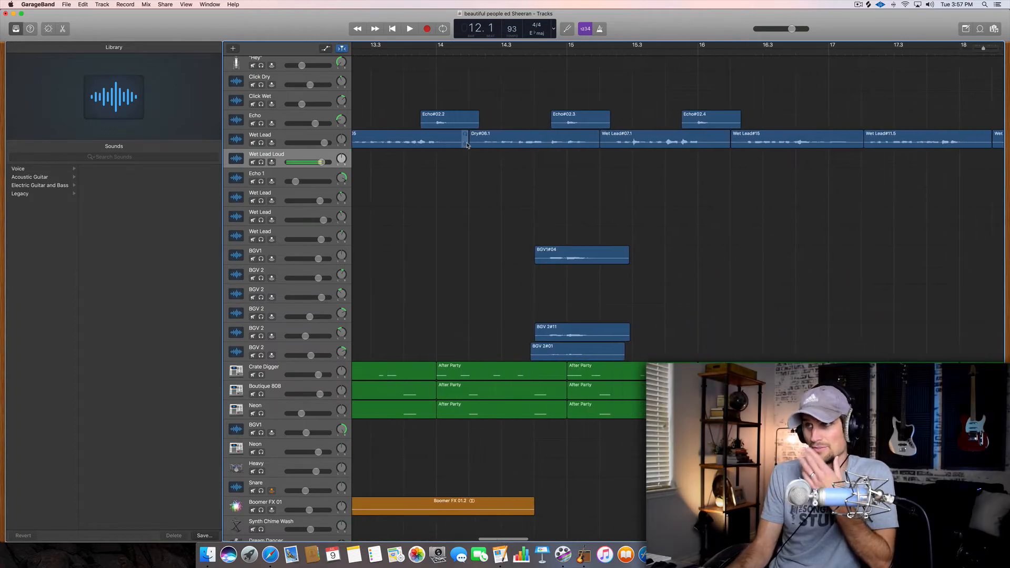
click(430, 53)
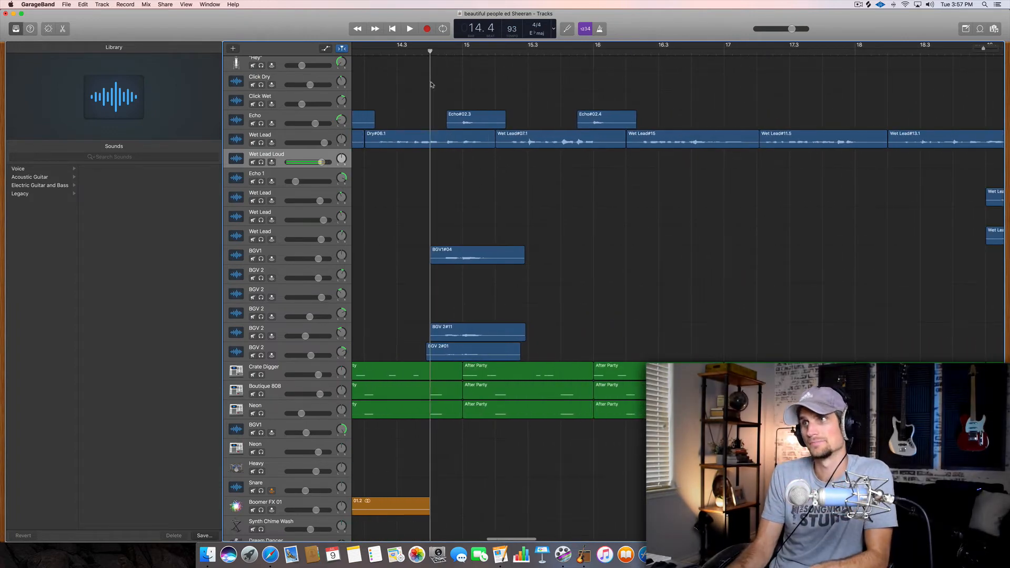
key(space)
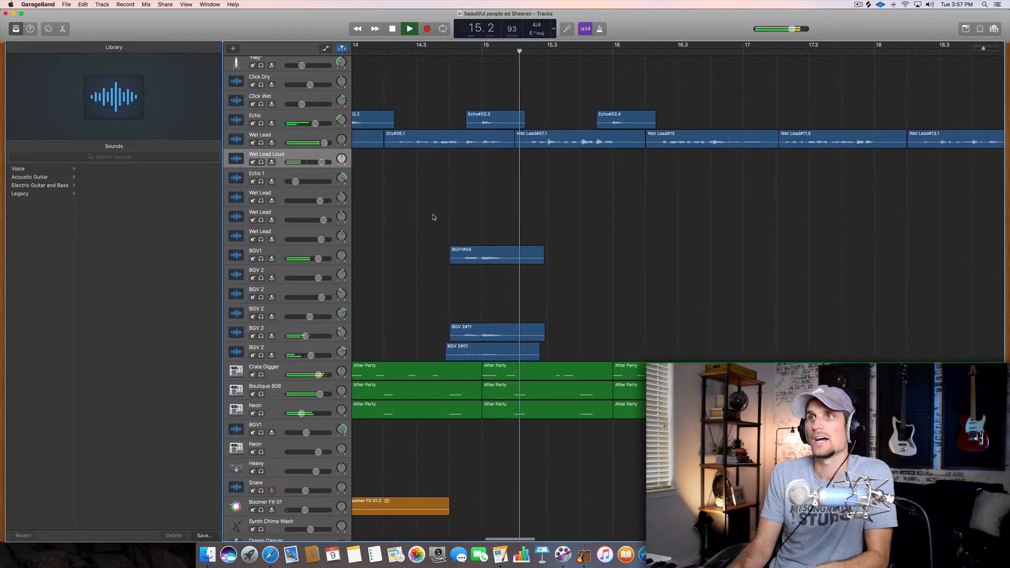
key(space)
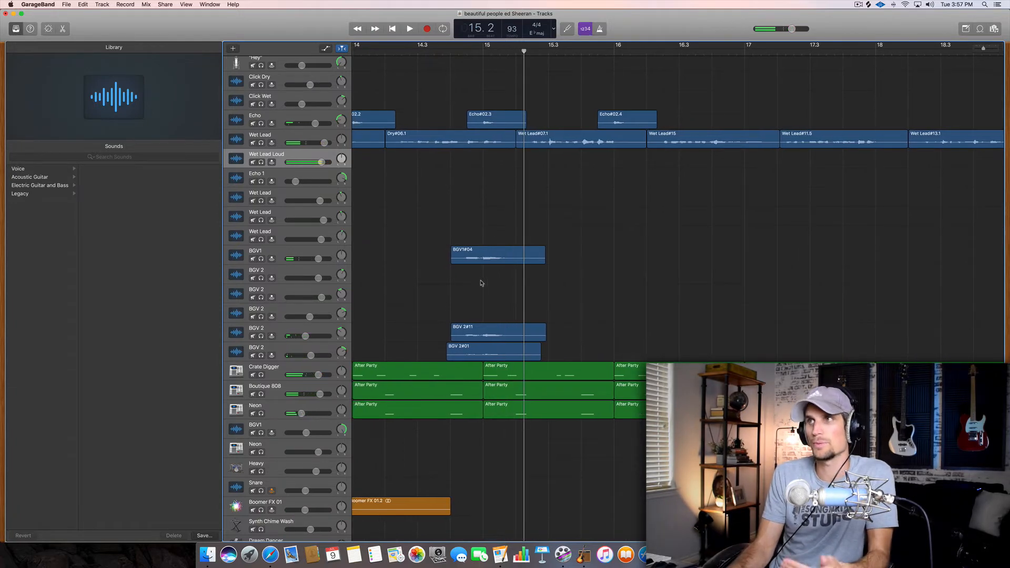
key(space)
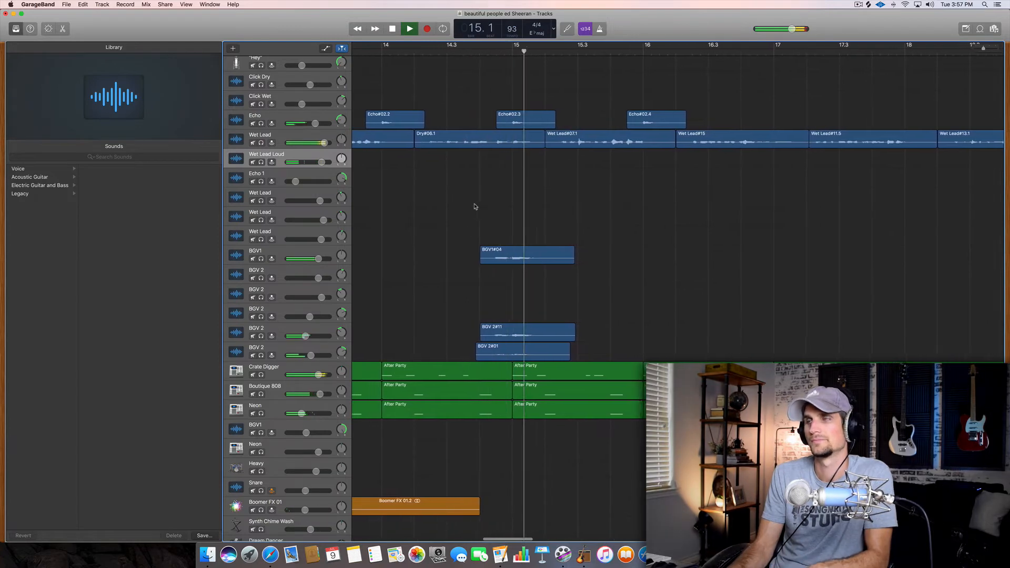
key(space)
Select the BGV1 background vocal track and show its Smart Controls and EQ curve
scroll(488, 214, right, 10)
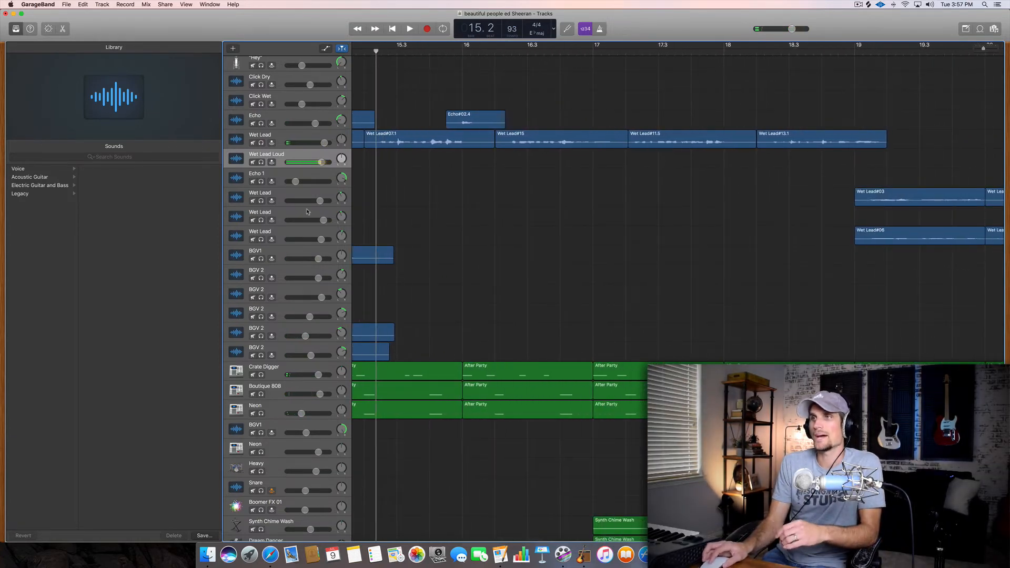
click(278, 250)
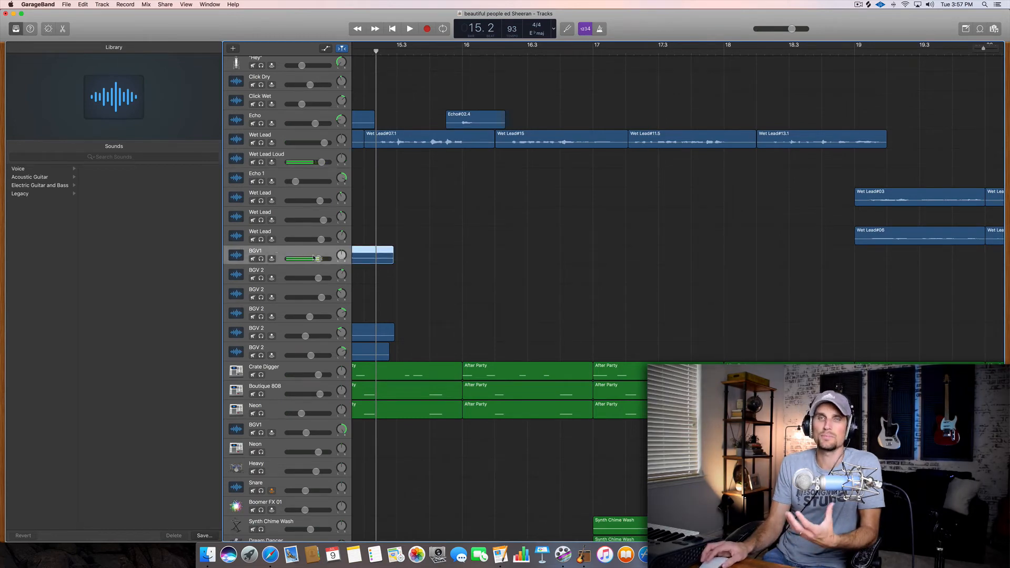
key(b)
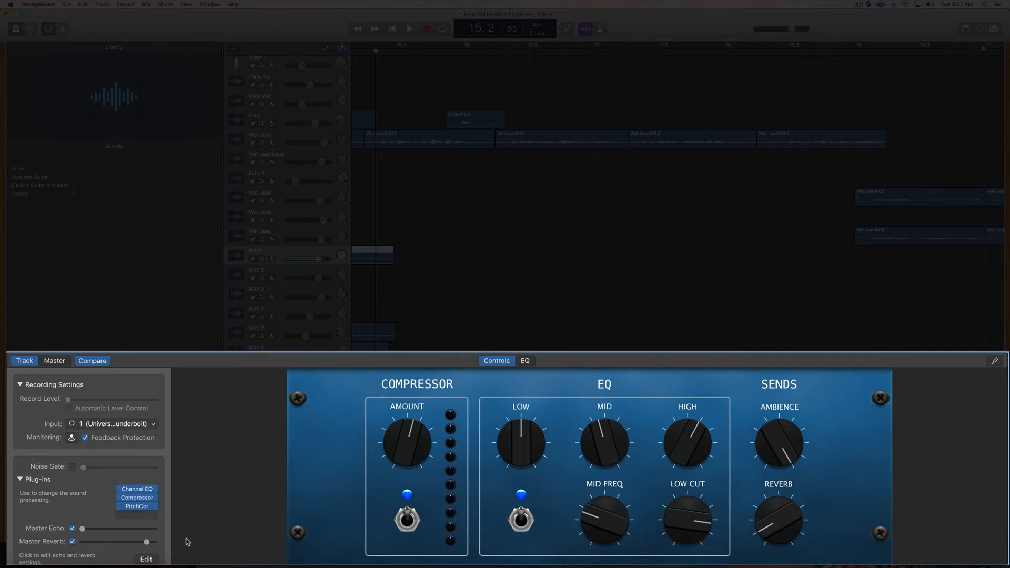
click(524, 360)
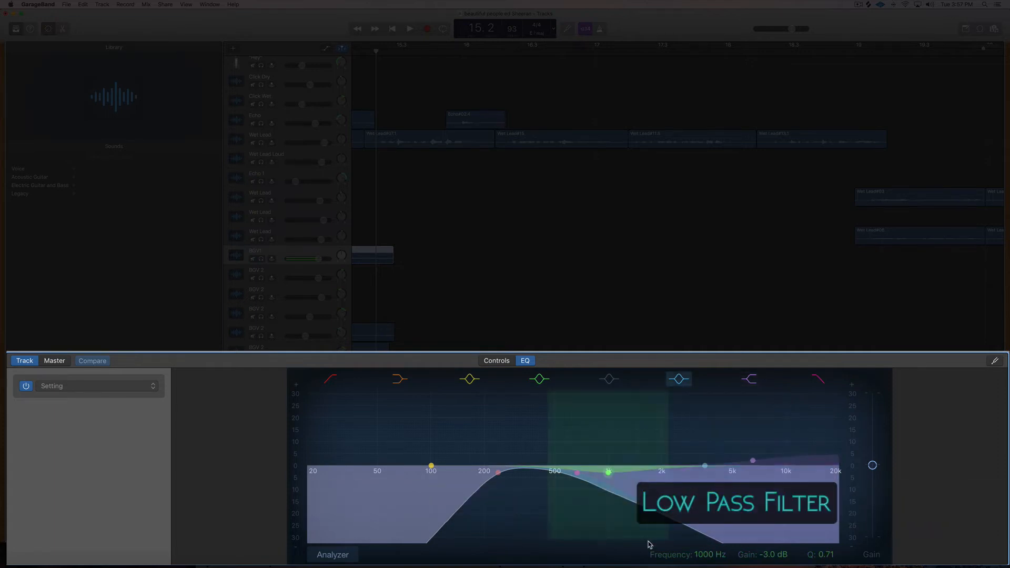
Check BGV1's low-pass filter band in the EQ and shift its high-shelf band to a slightly lower frequency
click(817, 378)
click(818, 379)
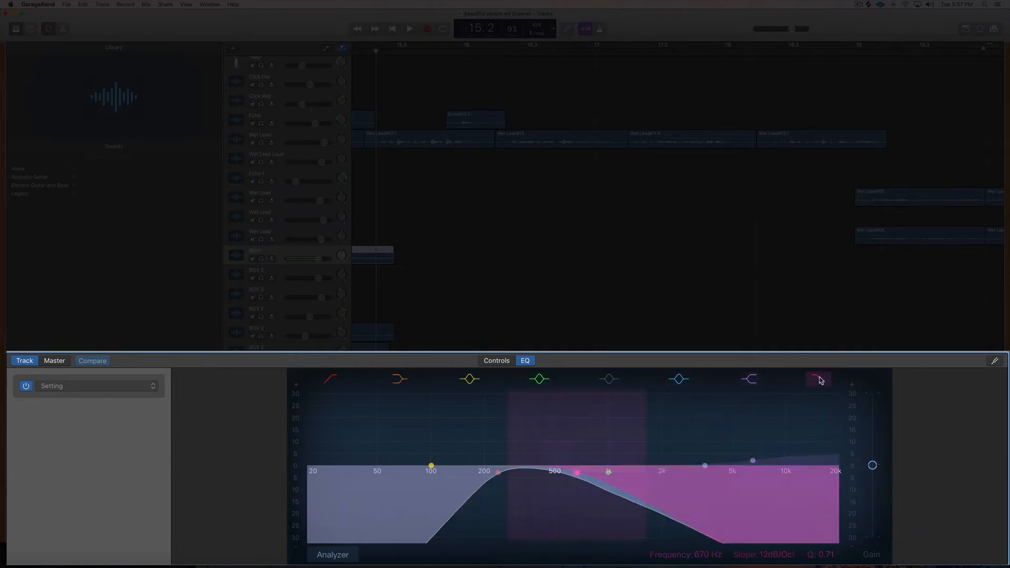
drag(771, 500, 740, 505)
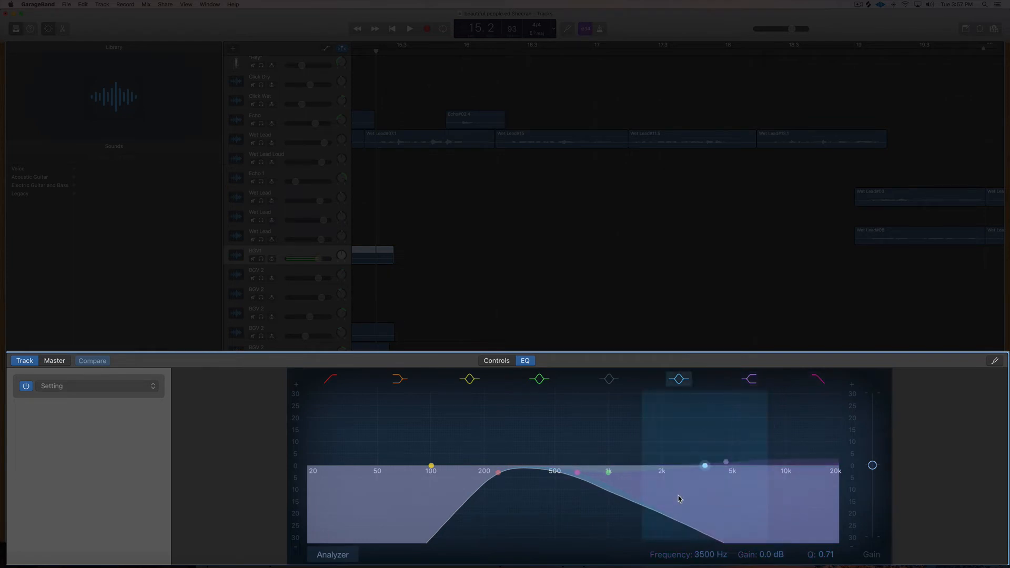
Solo the BGV1 track, play its region from about bar 14.4, and unsolo it
scroll(534, 307, left, 10)
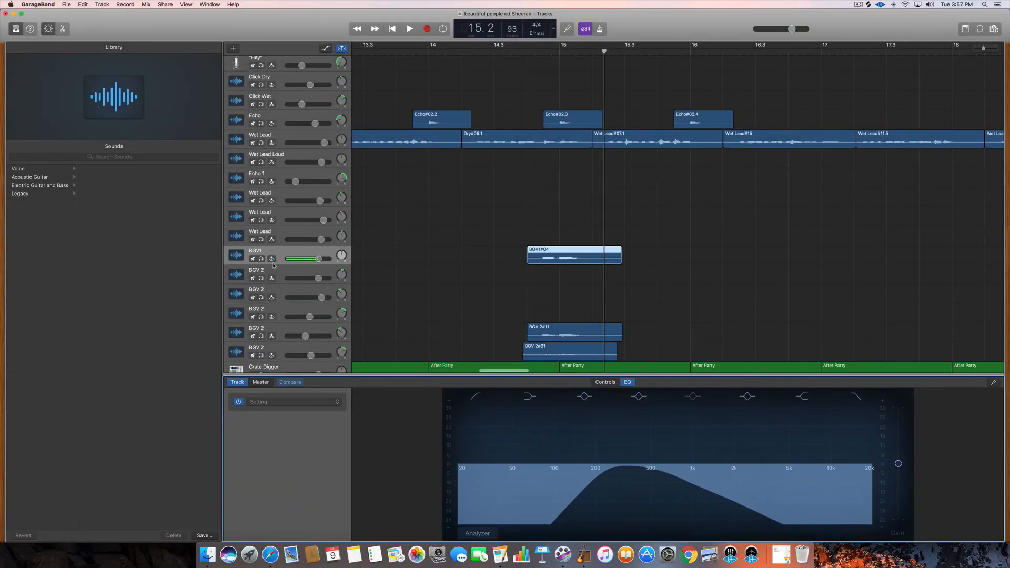
click(261, 258)
click(525, 53)
key(space)
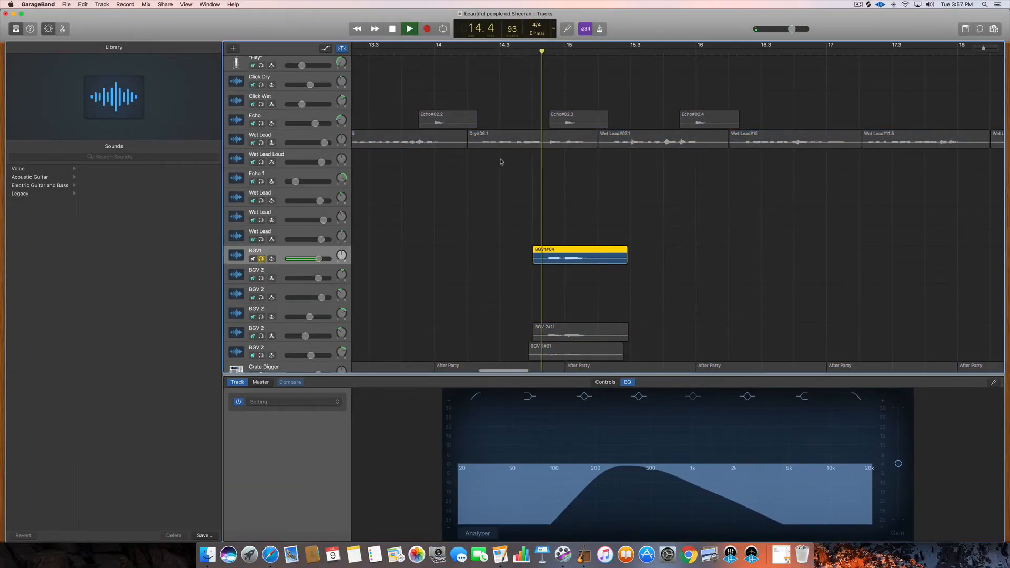
key(space)
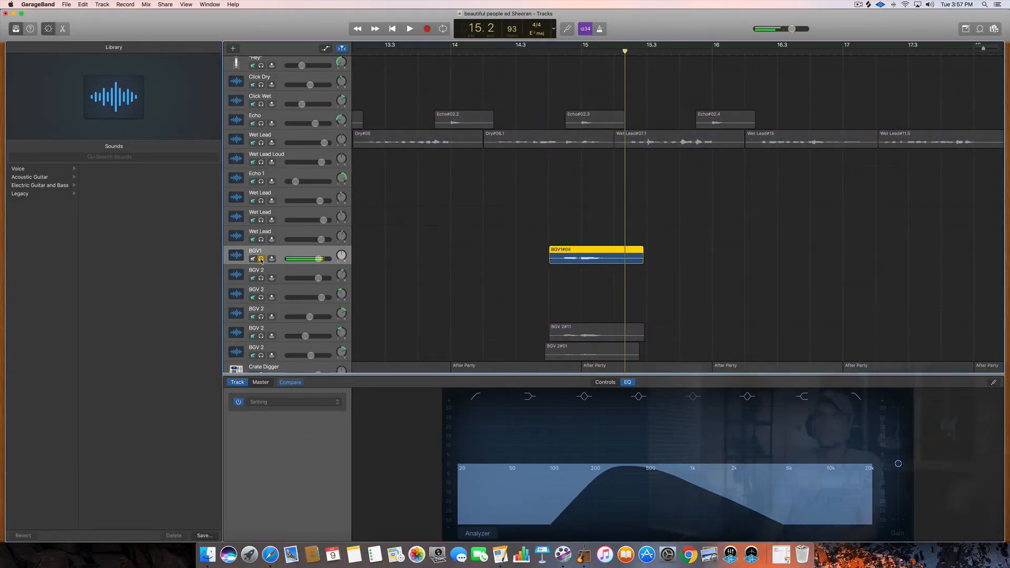
key(s)
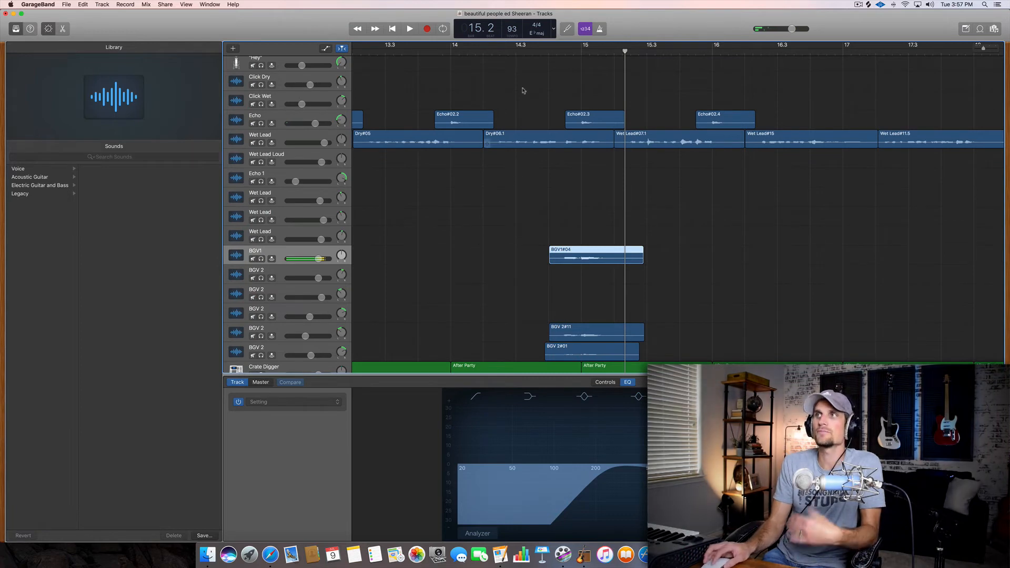
Play the full mix from bar 14.3, and listen to the Wet Lead Loud passage around bar 27
click(516, 50)
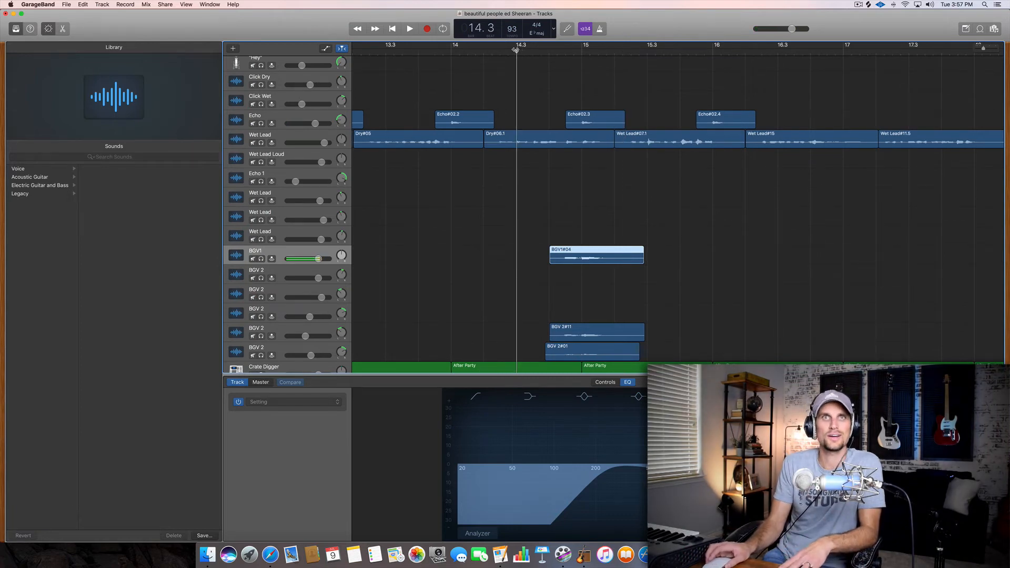
key(space)
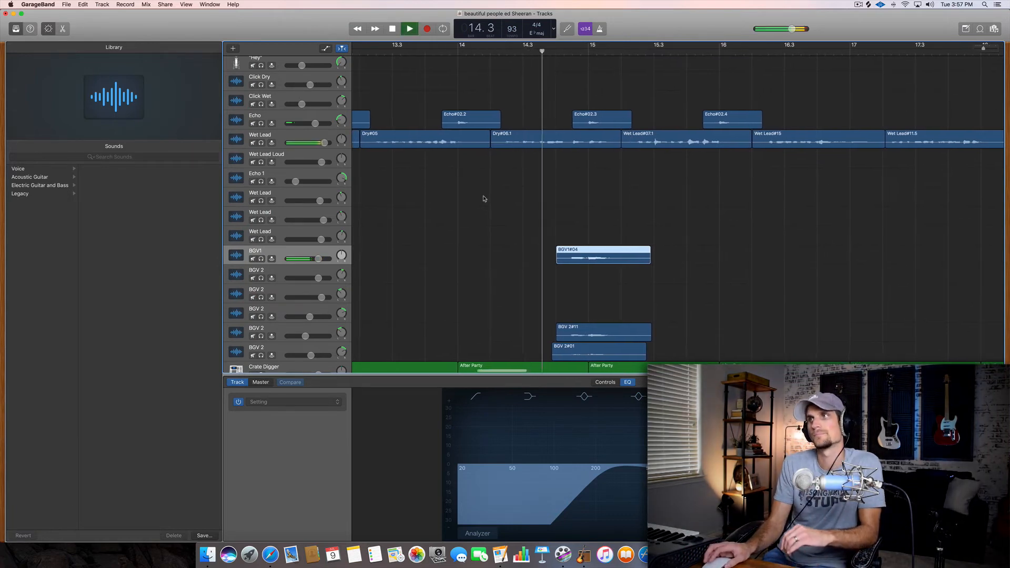
key(space)
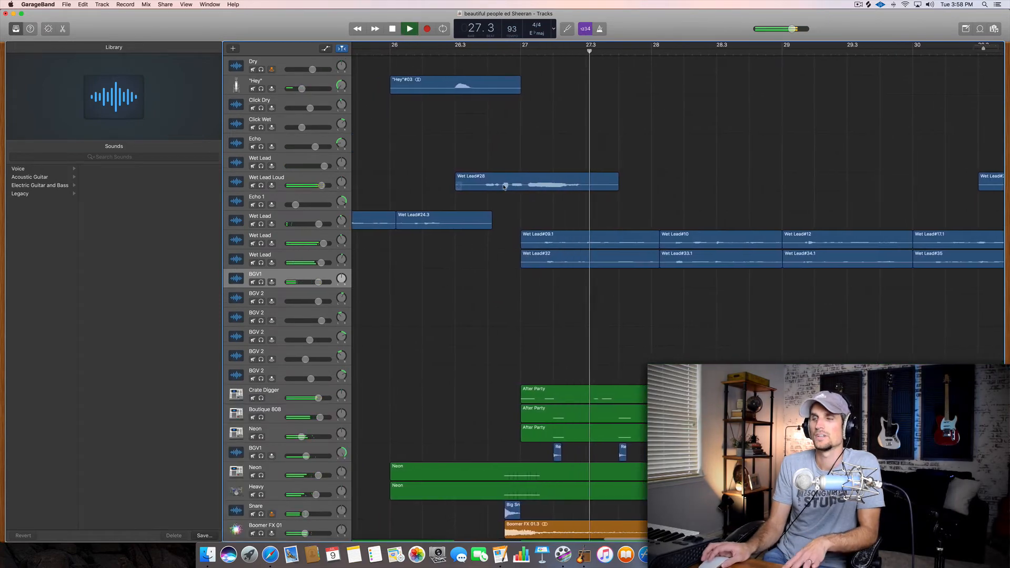
key(space)
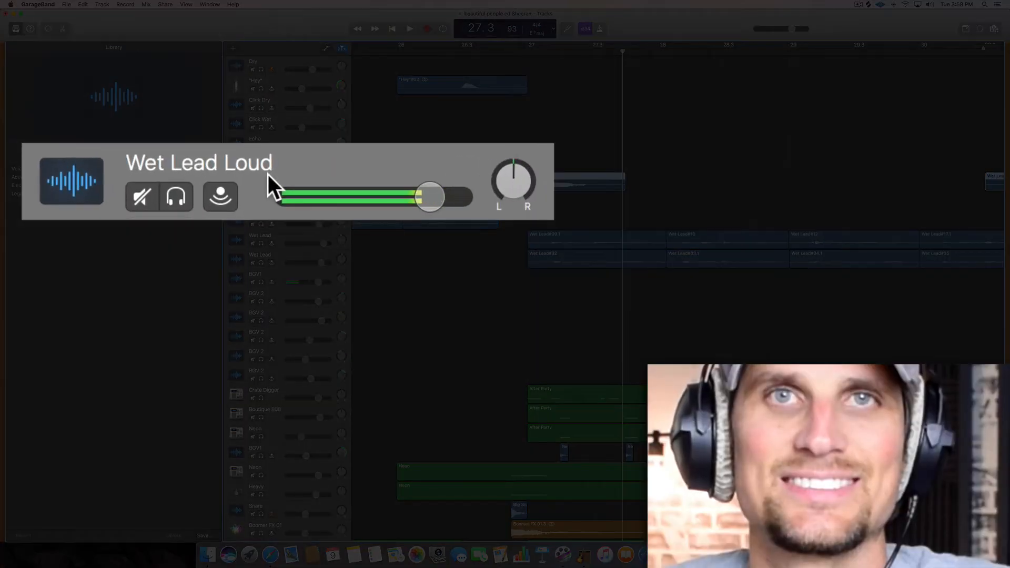
Examine the Wet Lead Loud track's regions, and show its EQ and its plug-in and compressor controls
scroll(429, 185, right, 5)
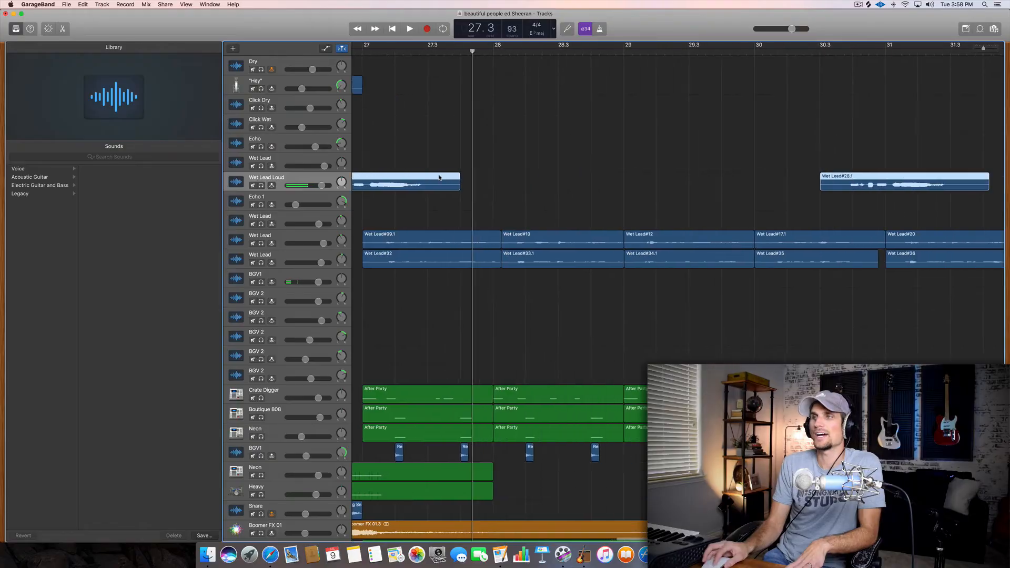
scroll(430, 185, left, 3)
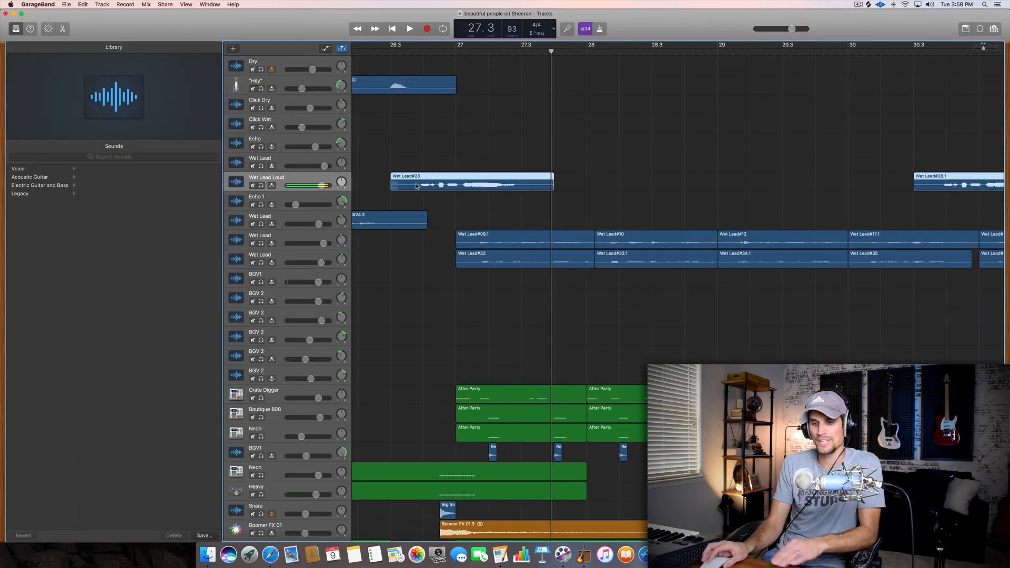
key(b)
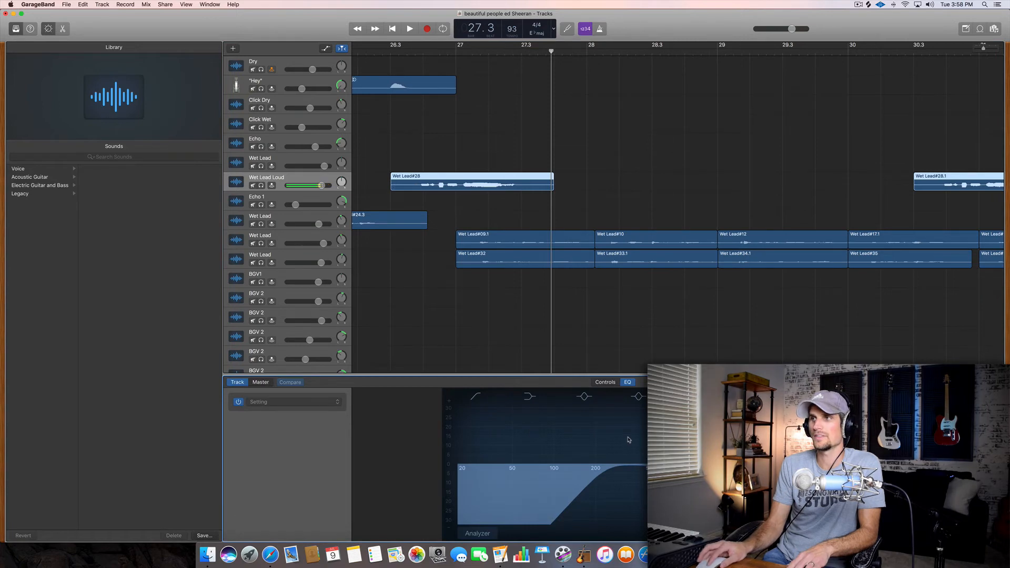
click(605, 382)
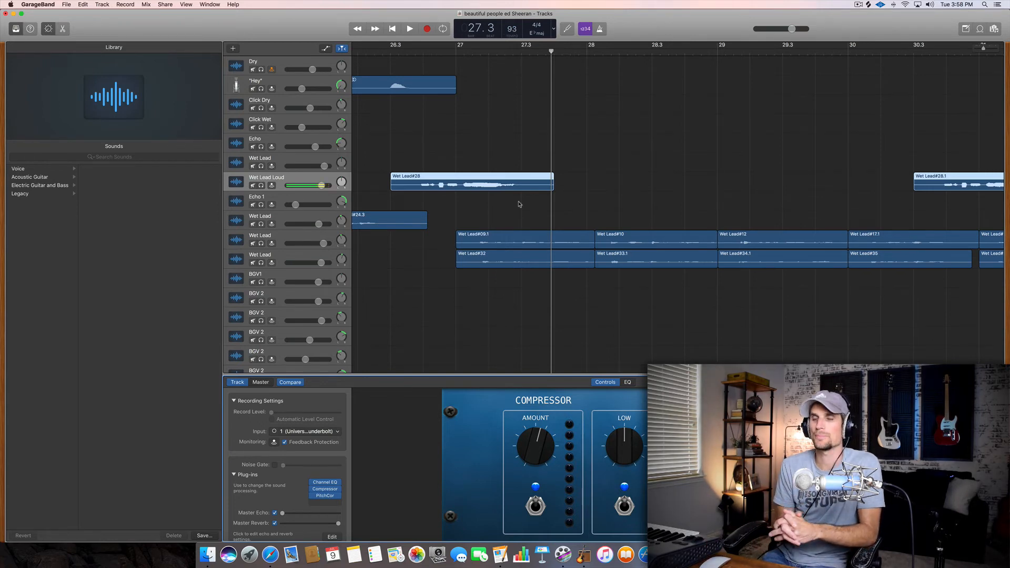
Show the track automation and examine the Reverb curve on the Wet Lead Loud track
key(a)
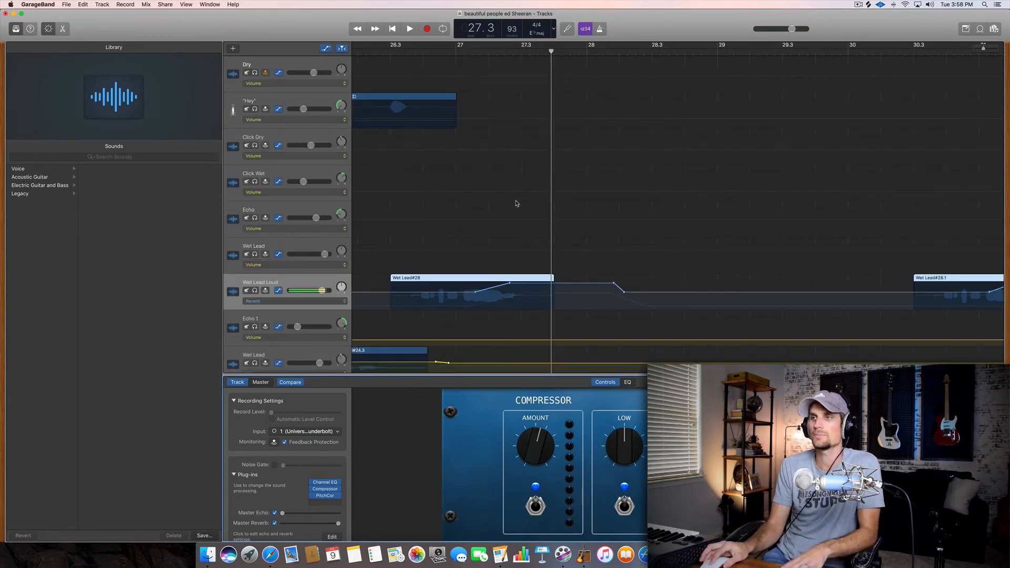
key(a)
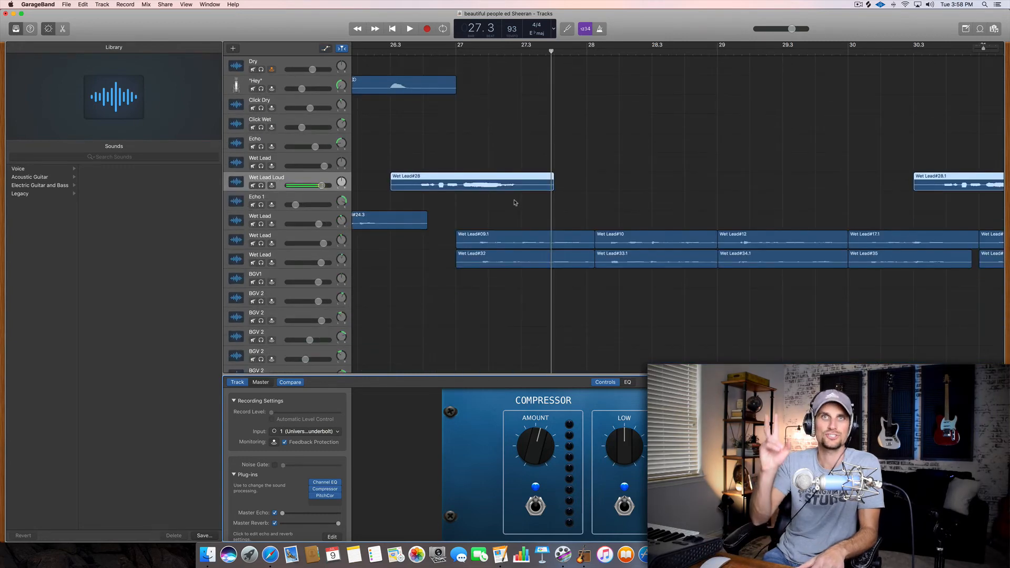
key(a)
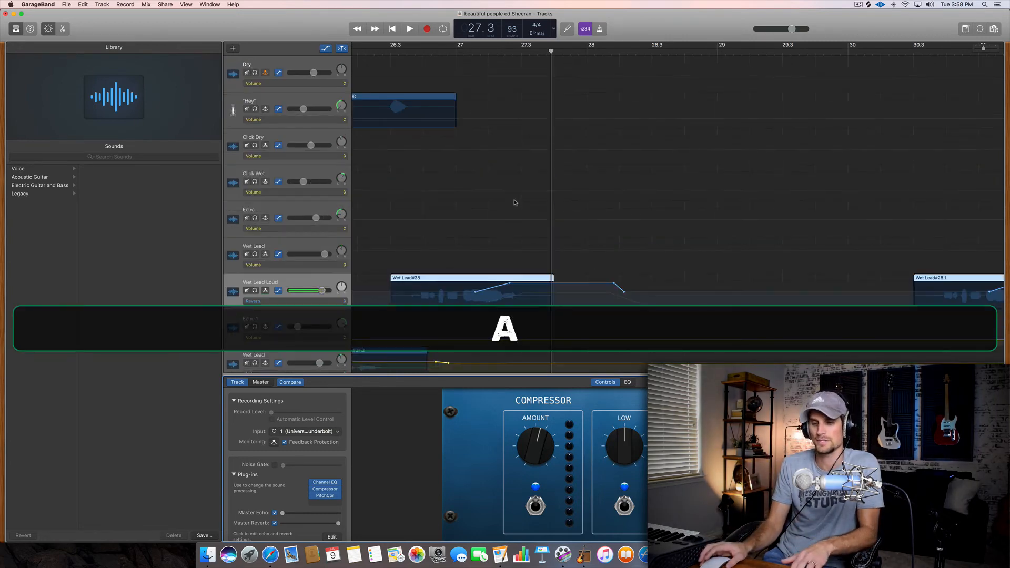
scroll(492, 187, down, 3)
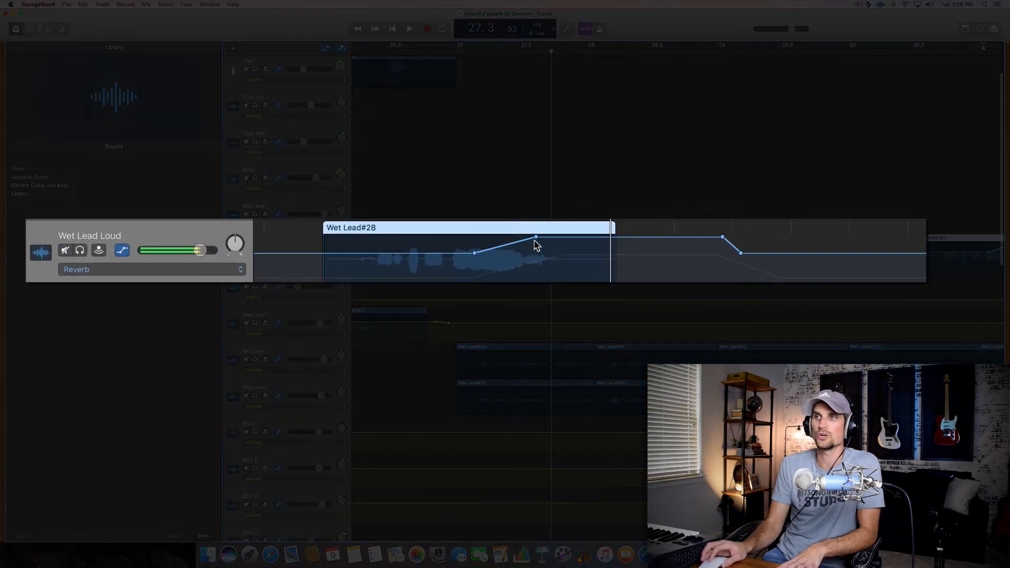
Play the full mix from bar 26.3 to hear the Wet Lead Loud track's reverb automation
click(391, 50)
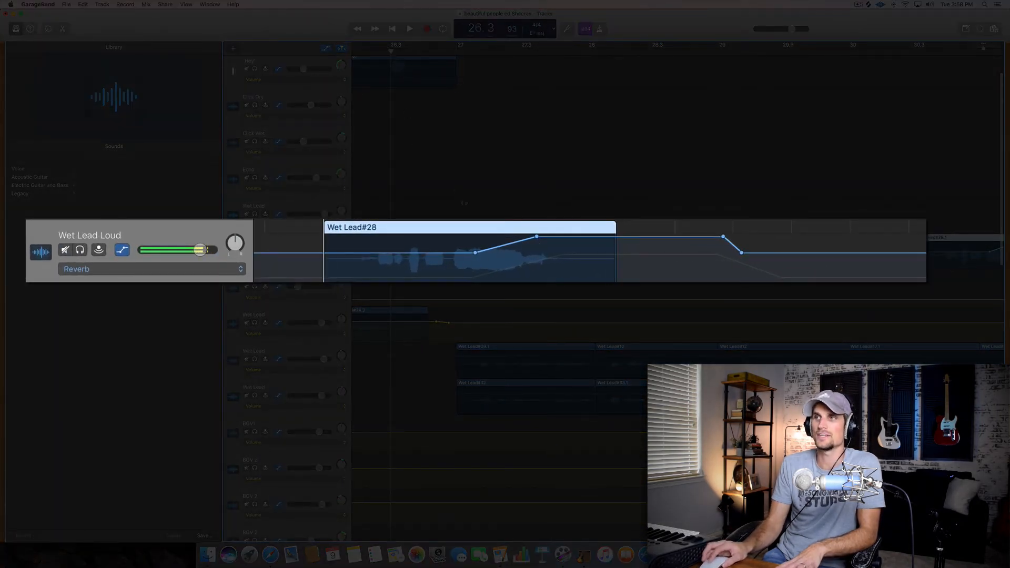
key(space)
scroll(494, 242, left, 1)
scroll(520, 262, left, 3)
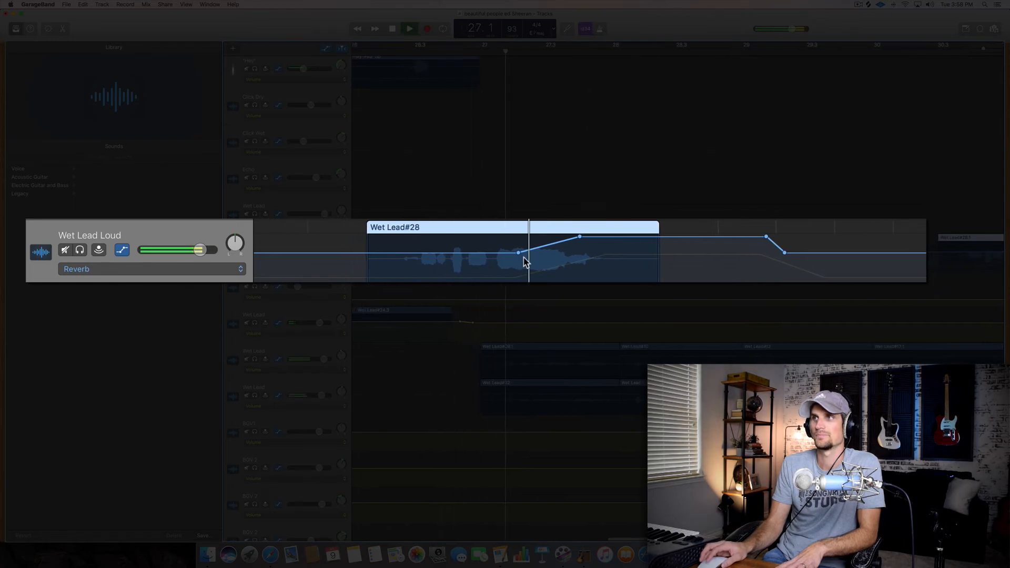
key(space)
Solo the Wet Lead Loud track, replay its reverb automation across the Wet Lead#28 region, and unsolo it
click(80, 251)
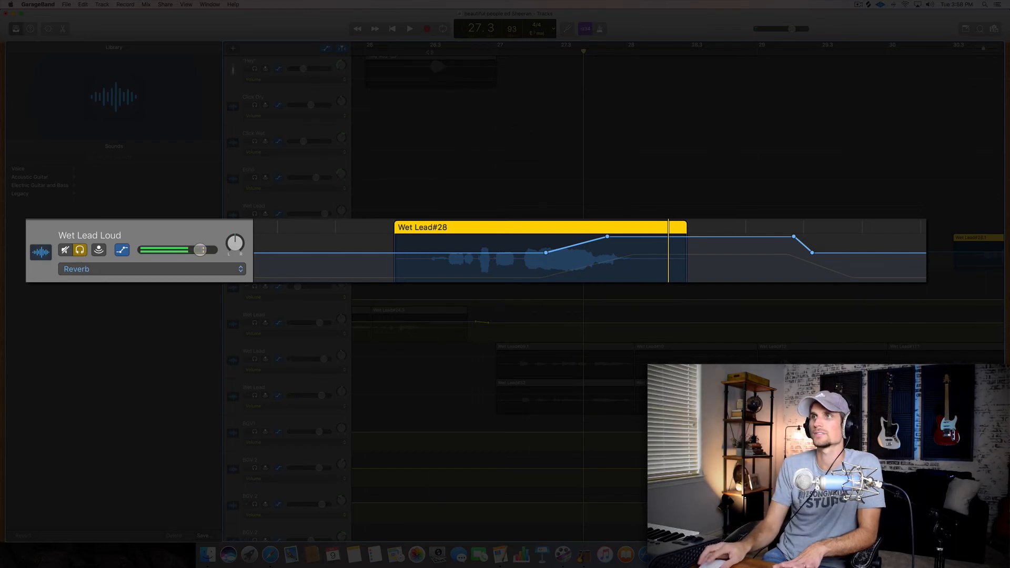
click(430, 52)
key(space)
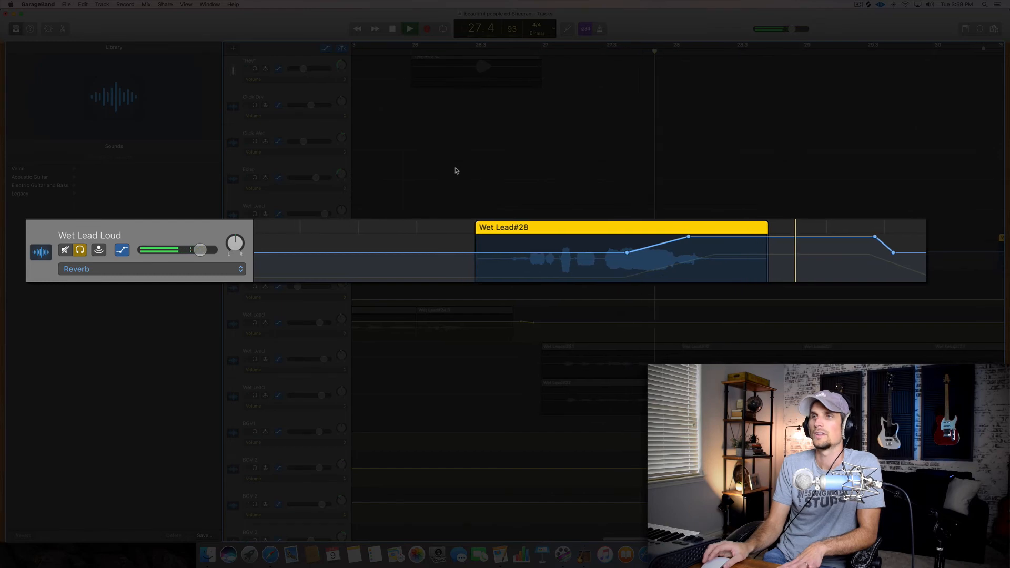
key(space)
click(254, 251)
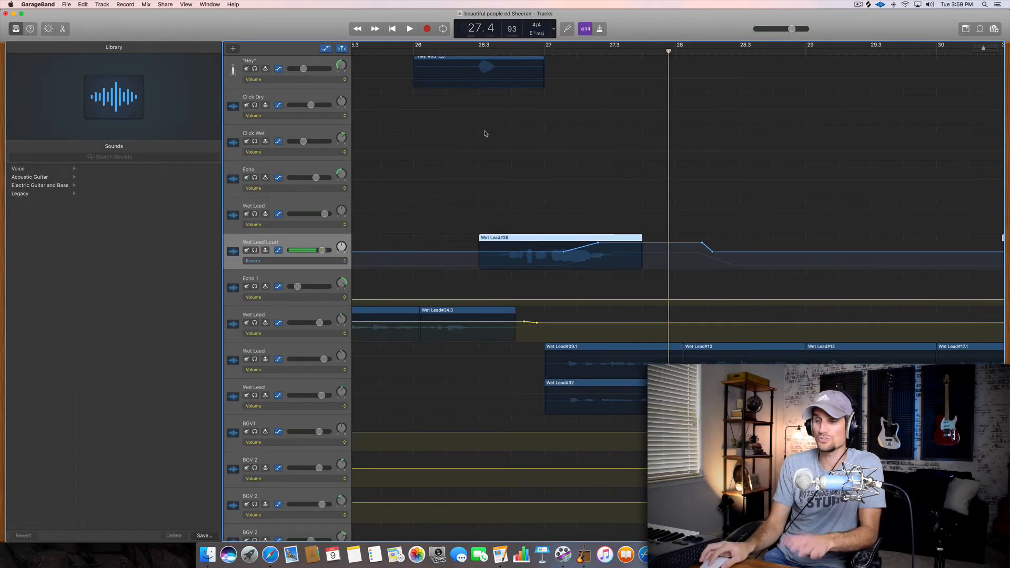
Replay the full mix from bar 26.3 and again from bar 31 to hear the Wet Lead Loud reverb automation in context
click(488, 50)
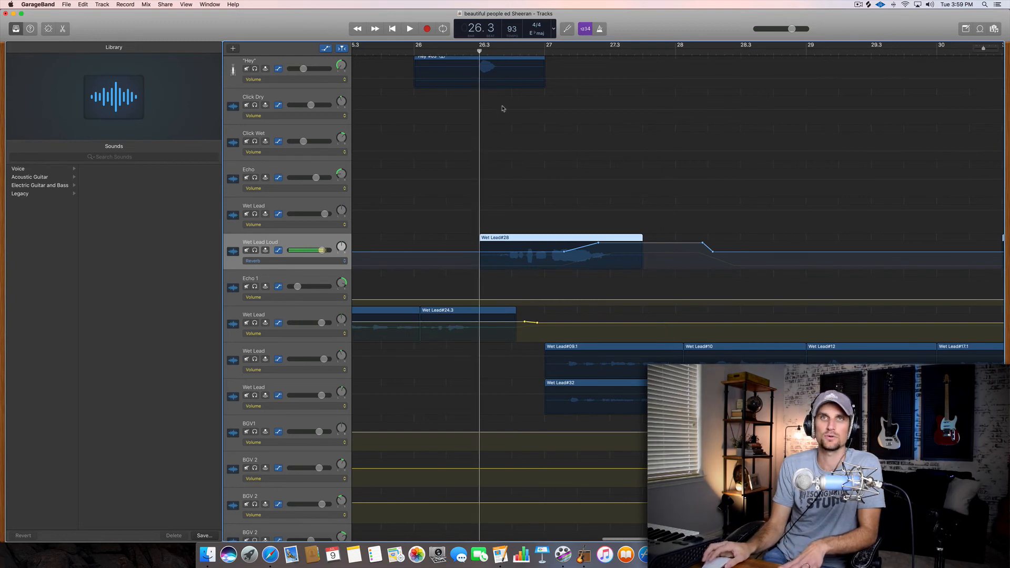
key(space)
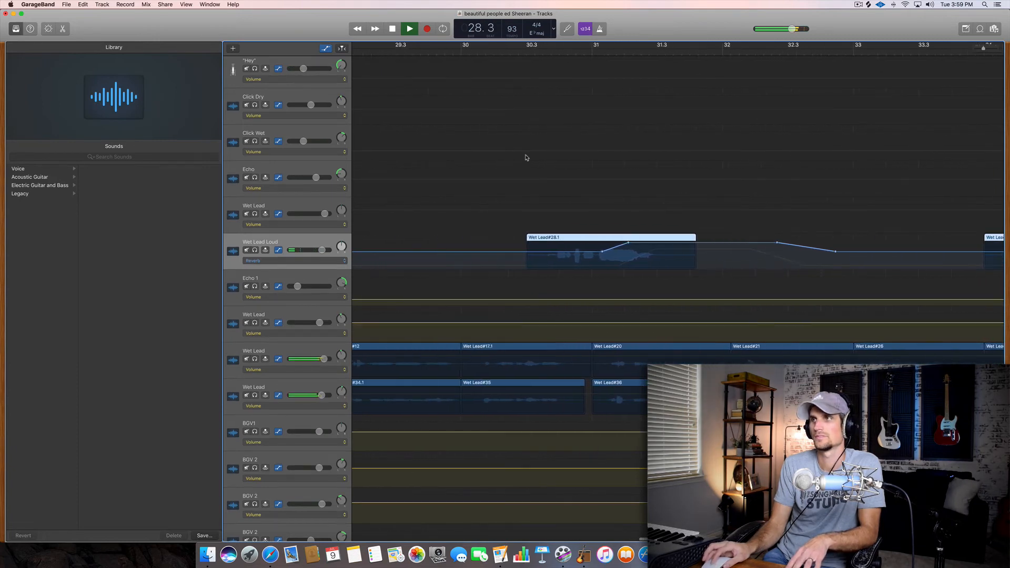
key(space)
click(601, 51)
key(space)
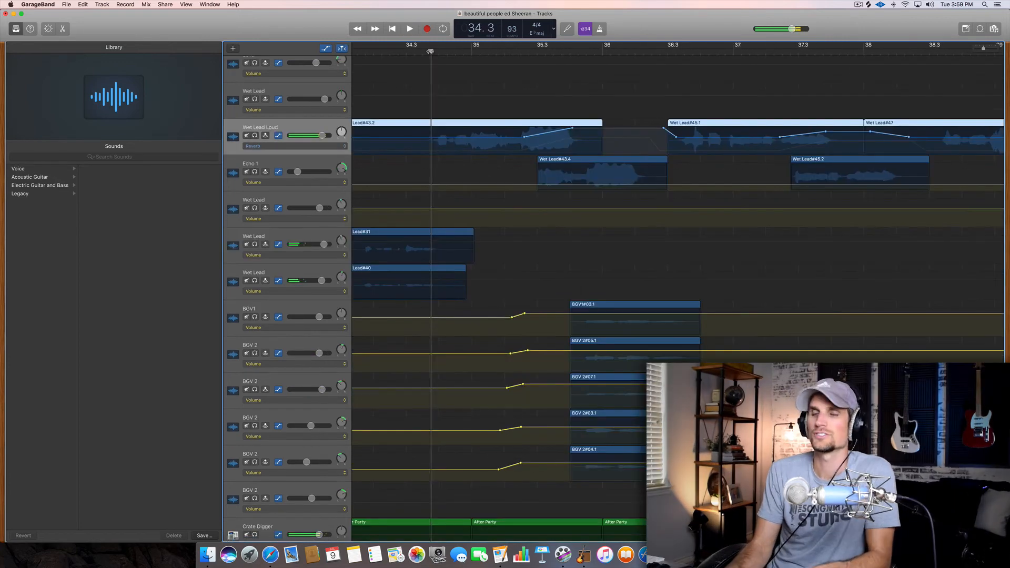
Hide the track automation around bars 35 to 39
scroll(426, 122, right, 4)
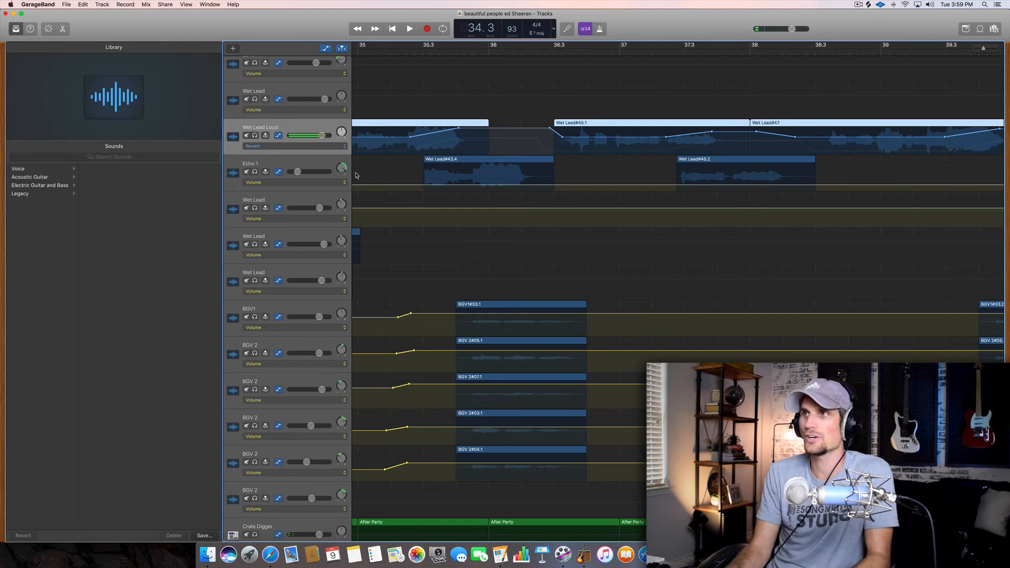
key(a)
scroll(415, 54, left, 2)
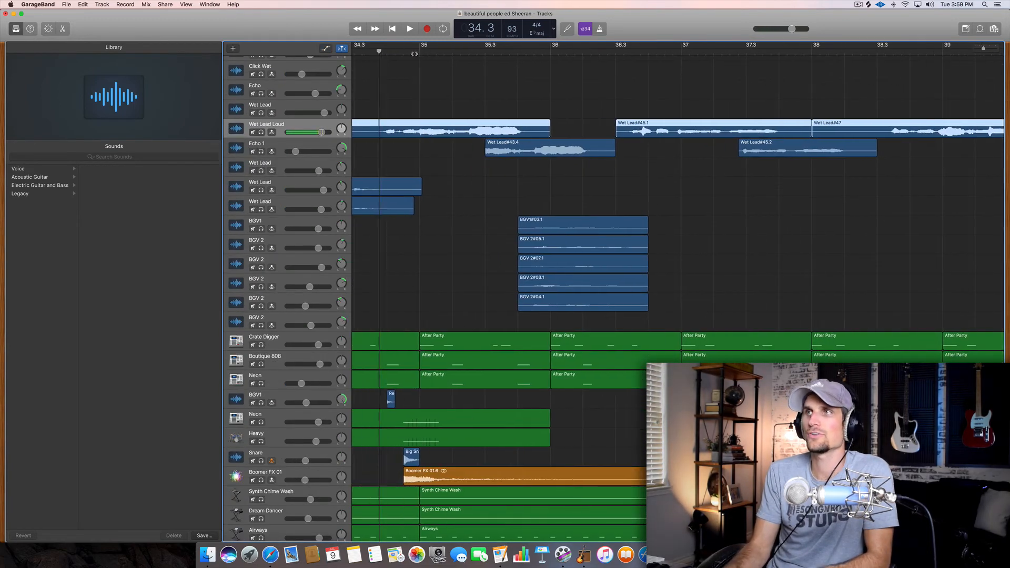
Play the Wet Lead Loud and Echo 1 tracks soloed together from bar 35 across the Wet Lead#43.4 echo region, and unsolo them
click(416, 53)
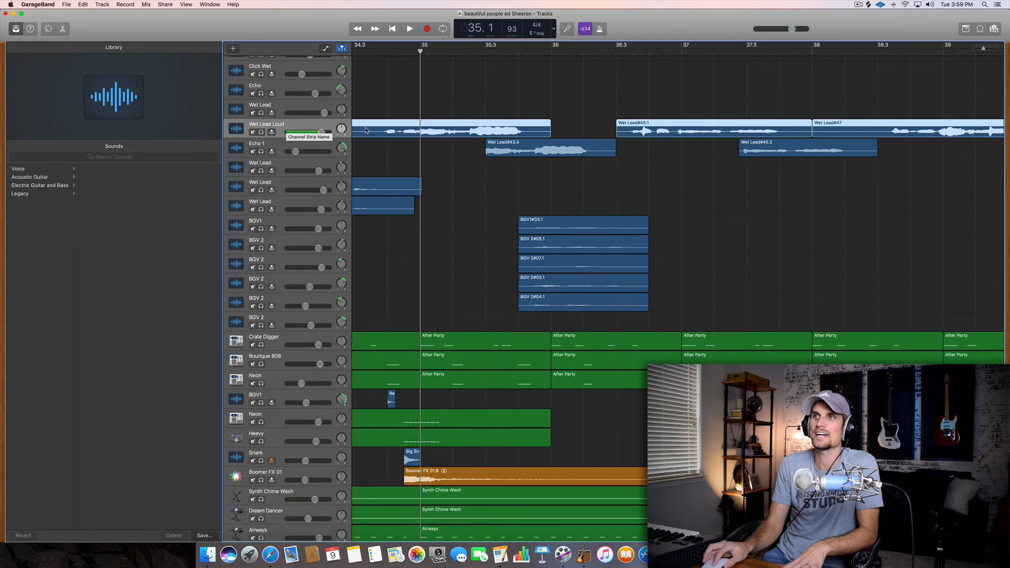
click(277, 144)
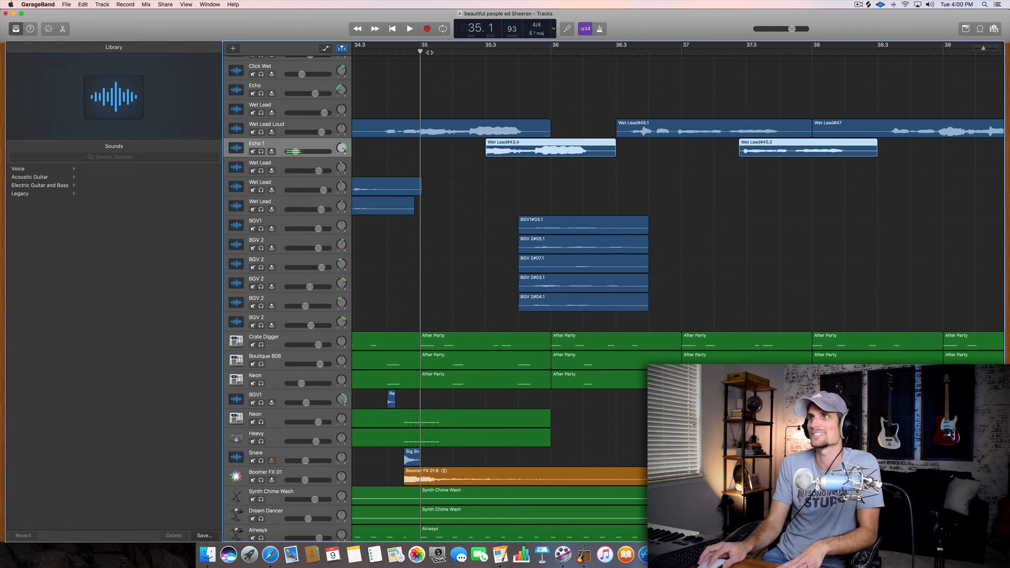
key(space)
key(s)
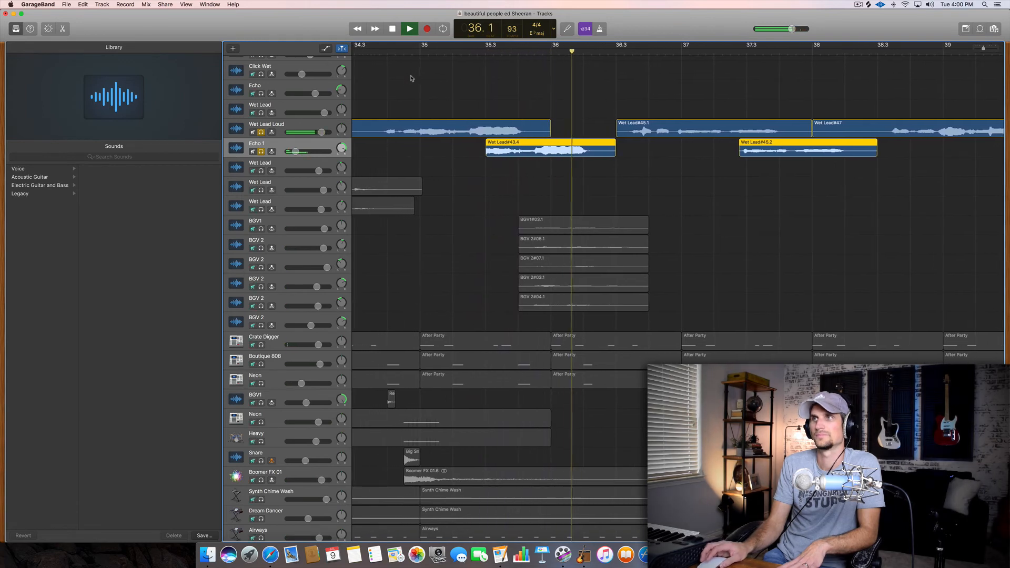
key(space)
key(s)
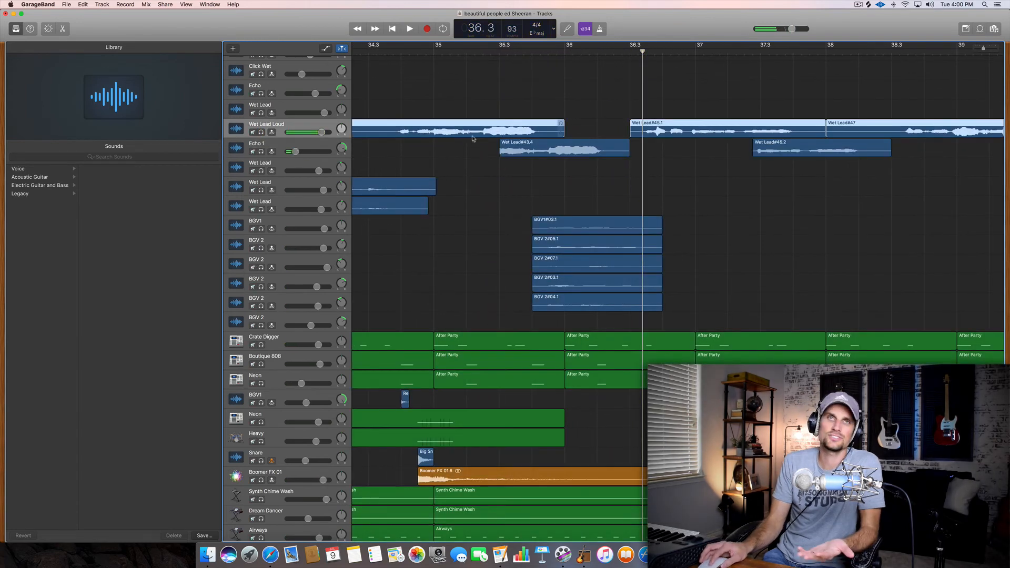
Look over the Wet Lead Loud, Echo 1 and background vocal regions from bar 36 to bar 43
scroll(472, 139, left, 2)
scroll(472, 139, right, 5)
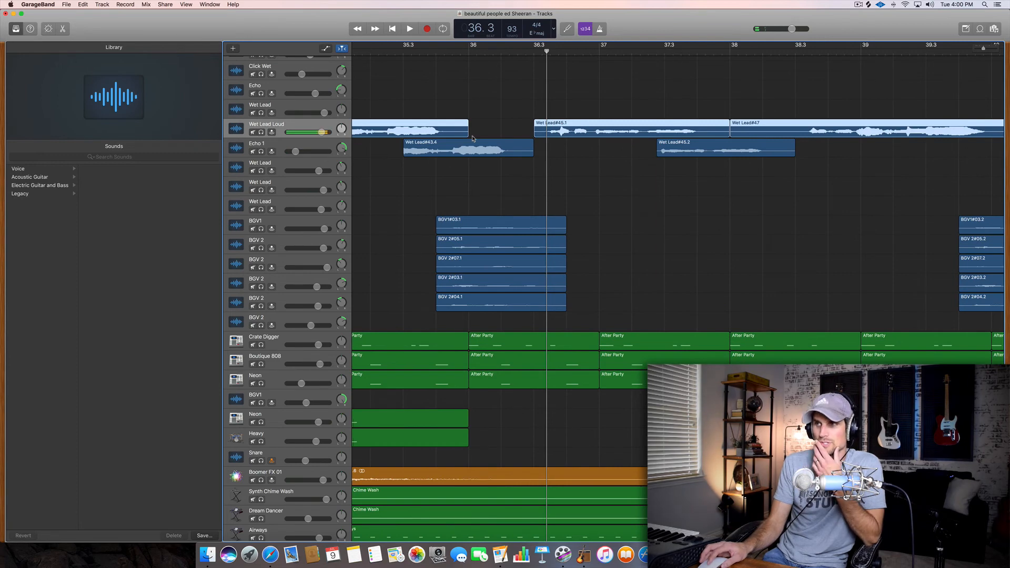
scroll(473, 138, right, 15)
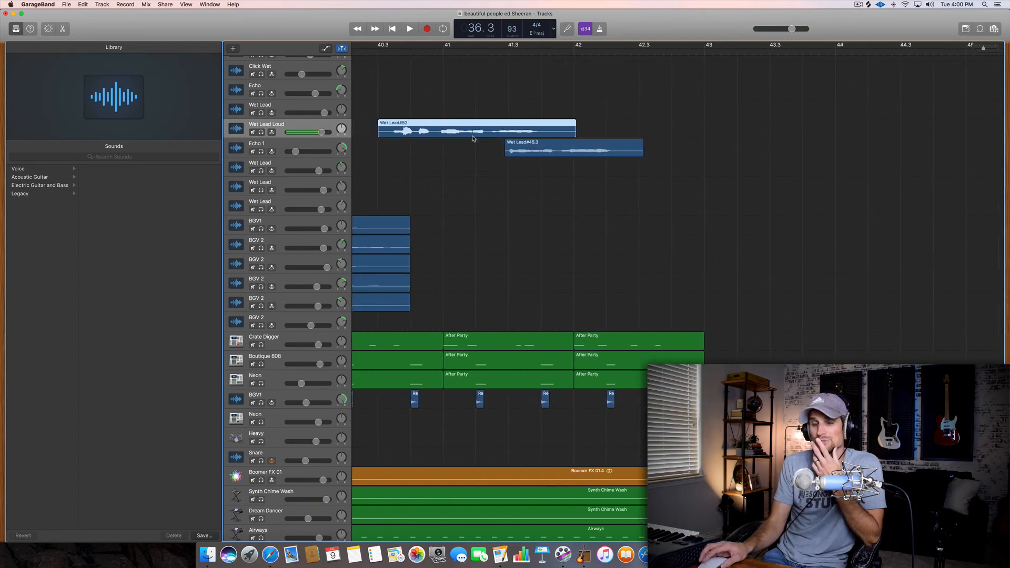
scroll(472, 138, left, 6)
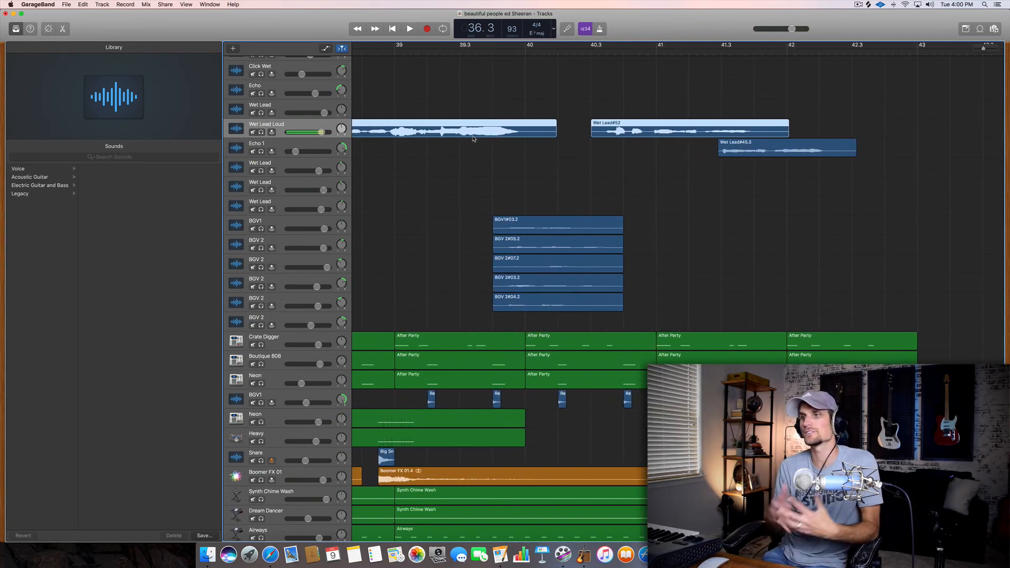